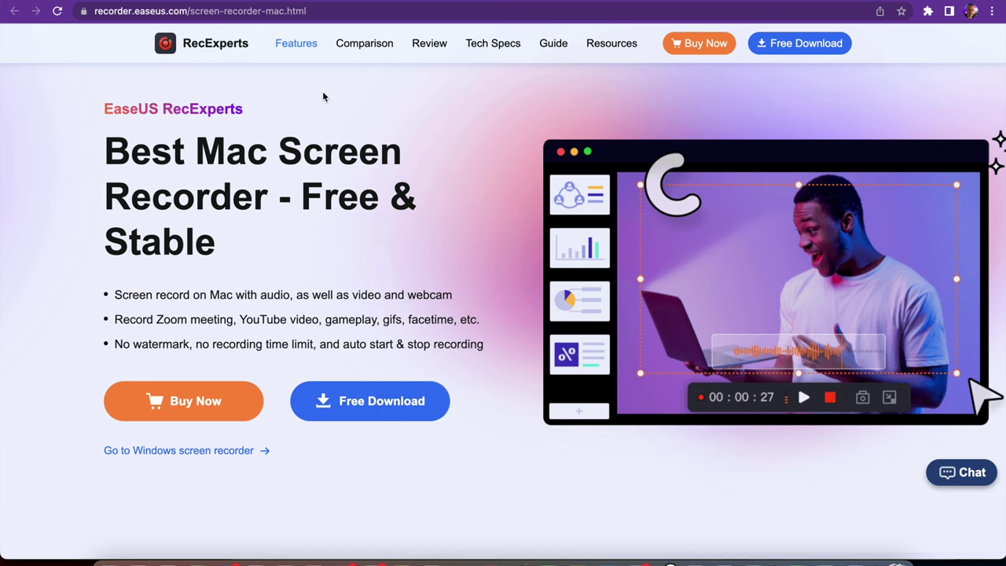
Scroll the Mac recorder page past the tutorial to the 'Screen Recording on Mac Has Never Been Easier' overview.
scroll(312, 122, down, 6)
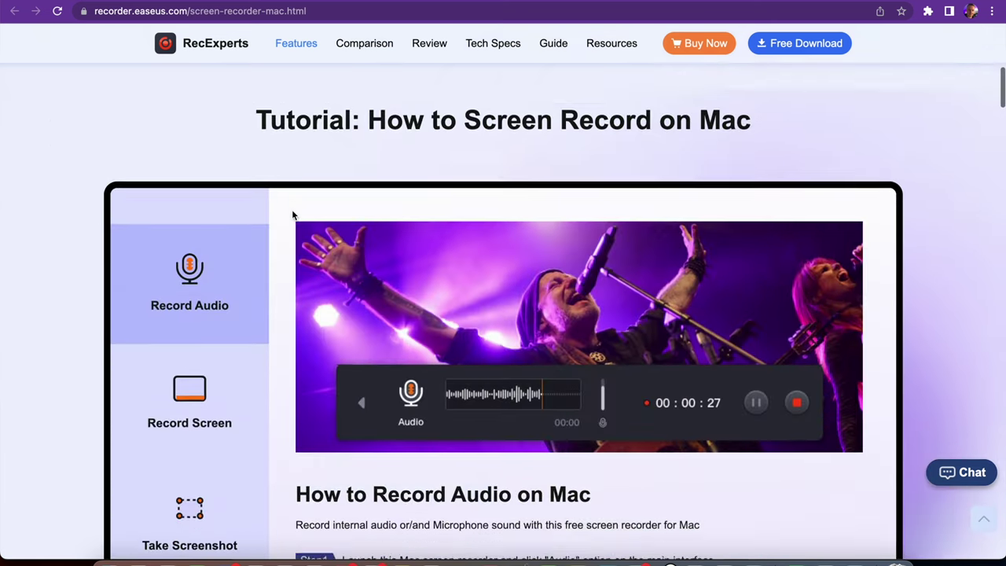
scroll(292, 213, down, 1)
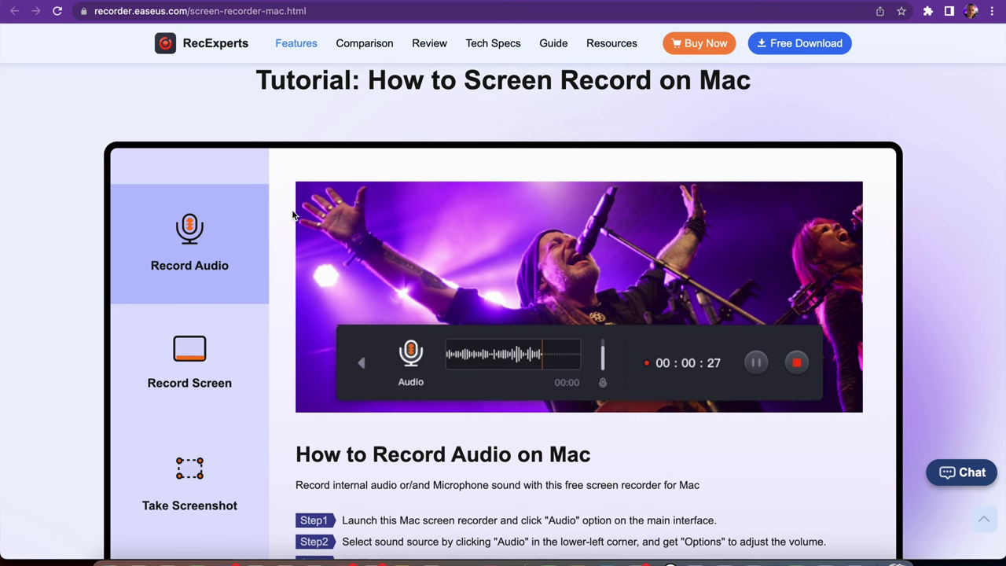
scroll(32, 245, down, 10)
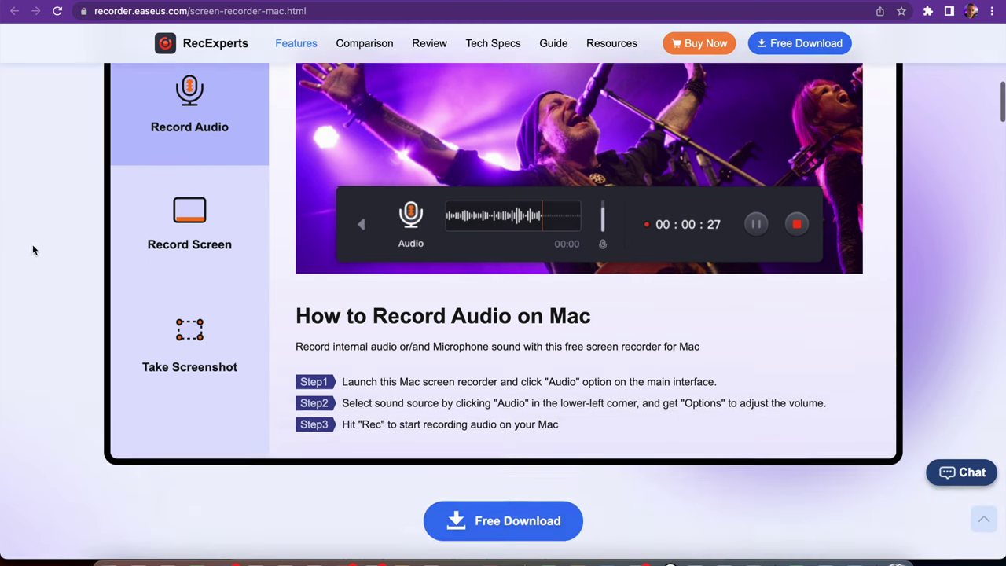
scroll(32, 257, down, 8)
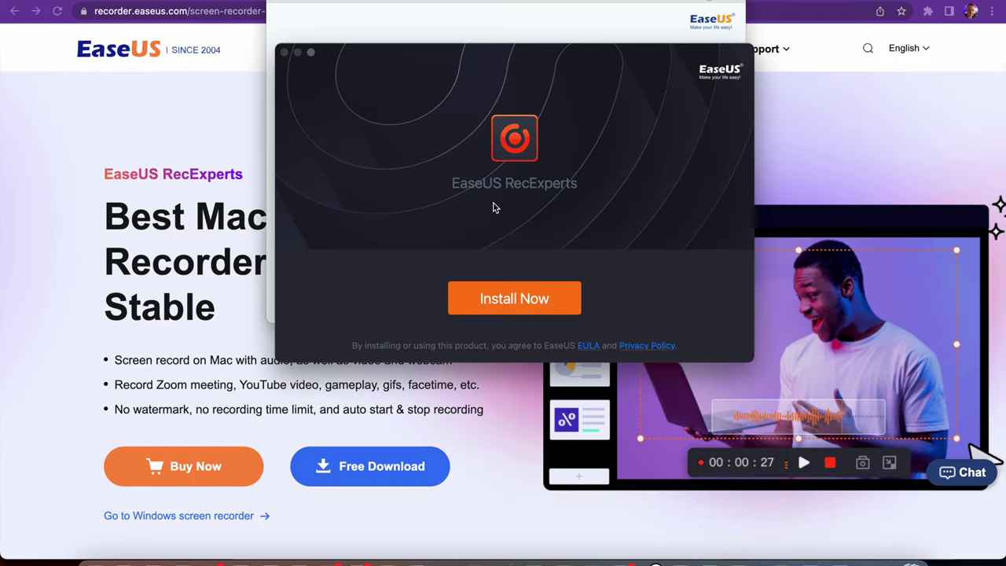
Install and launch EaseUS RecExperts, then activate the Pro version with a licence.
click(522, 298)
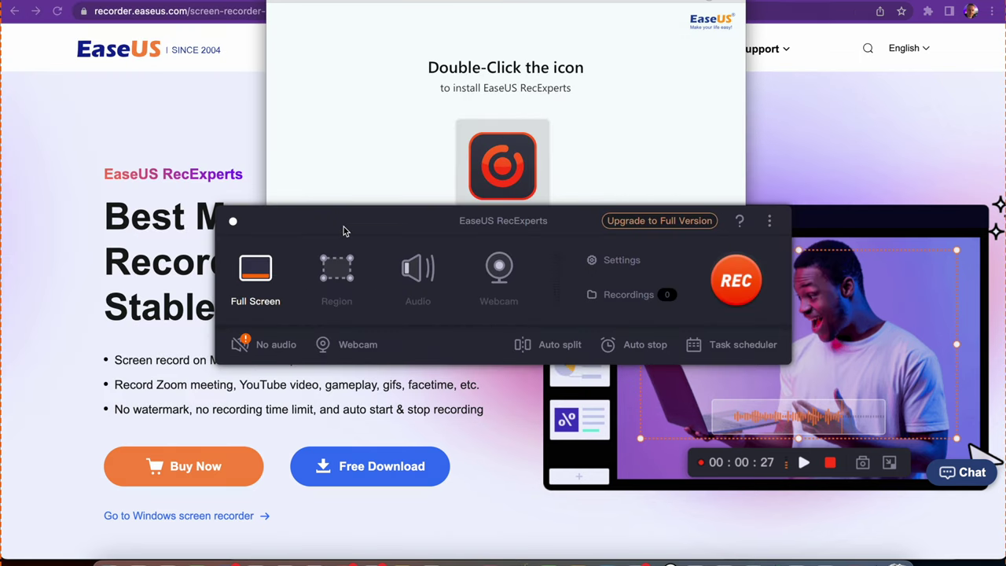
click(672, 222)
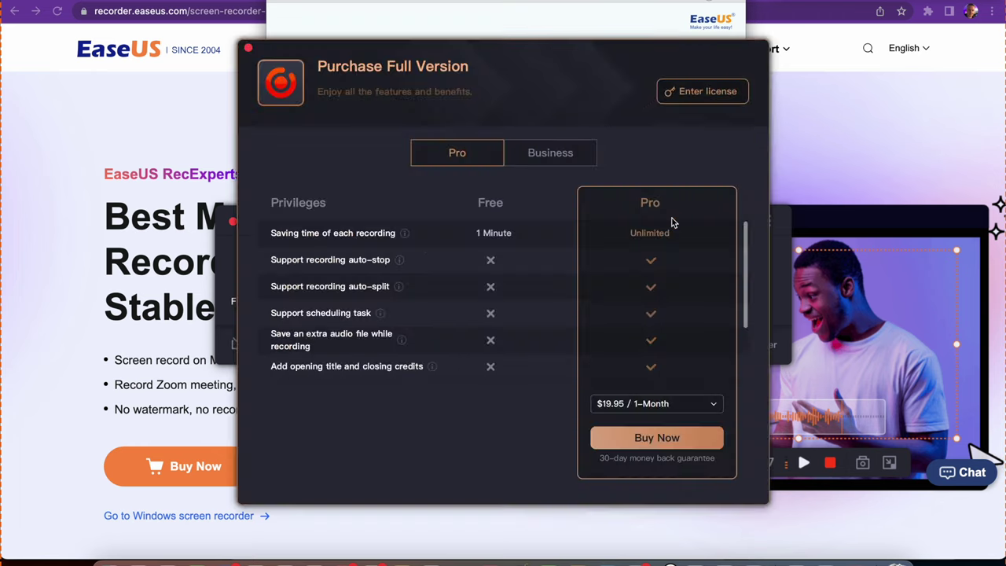
click(703, 95)
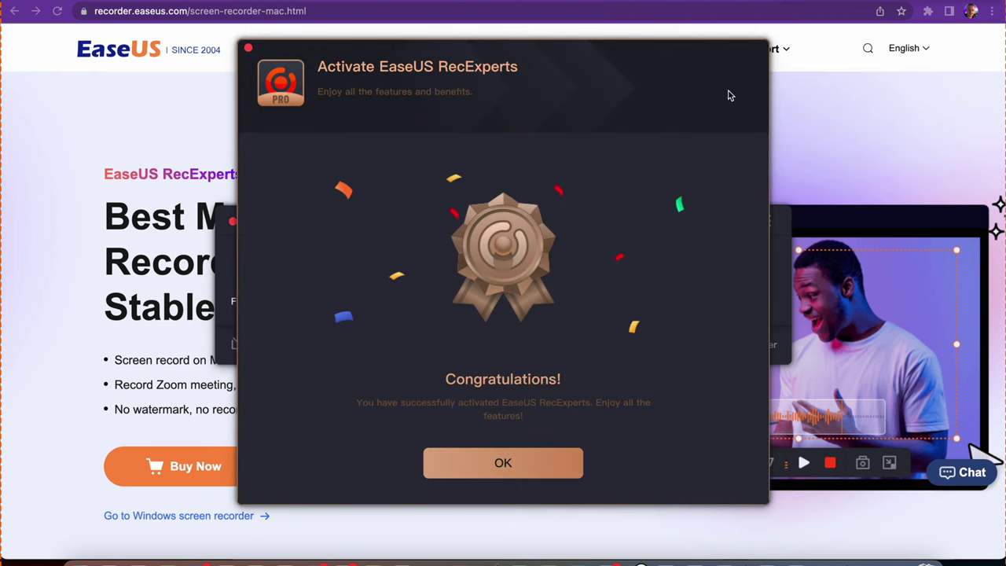
click(520, 464)
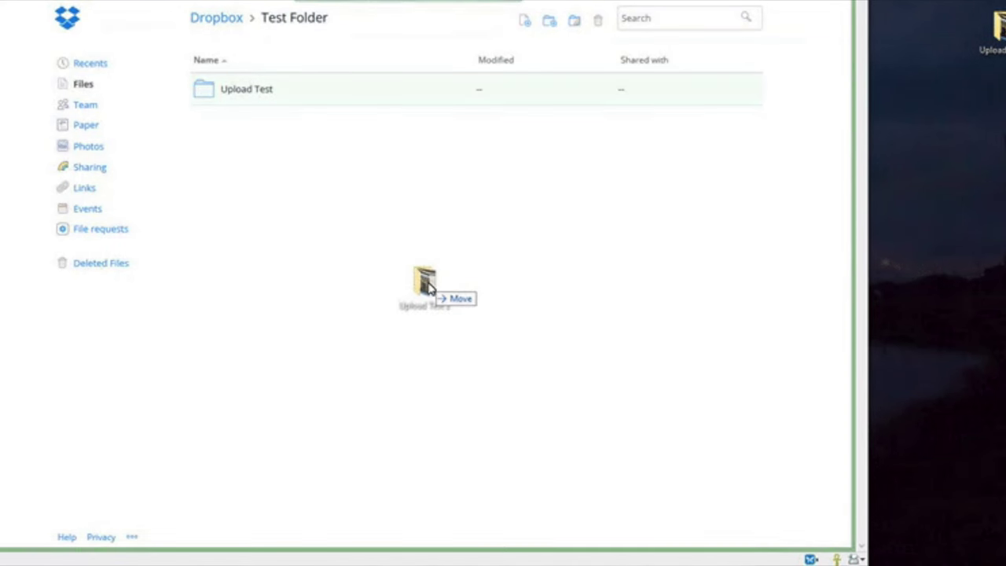
Drag the desktop folder into Dropbox's Test Folder to upload its files.
drag(430, 290, 445, 289)
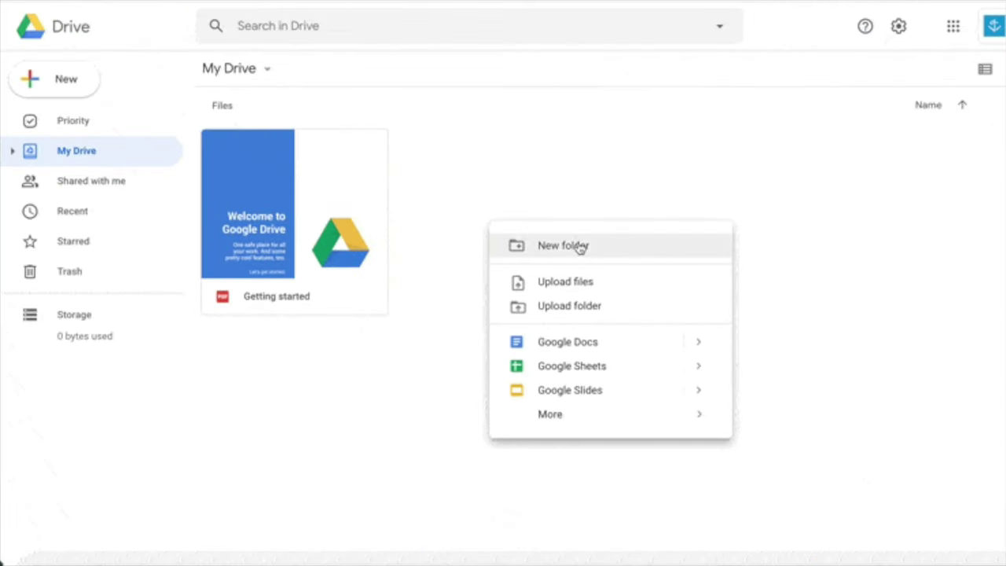
Create a new folder named Summer 2020 in Google Drive's My Drive.
click(579, 247)
text(Summer 2020)
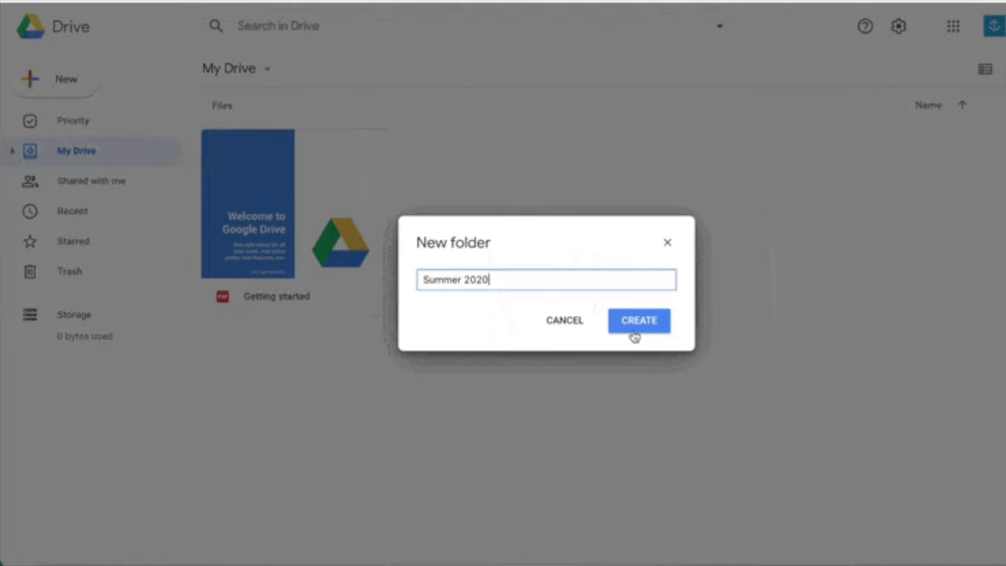
click(635, 333)
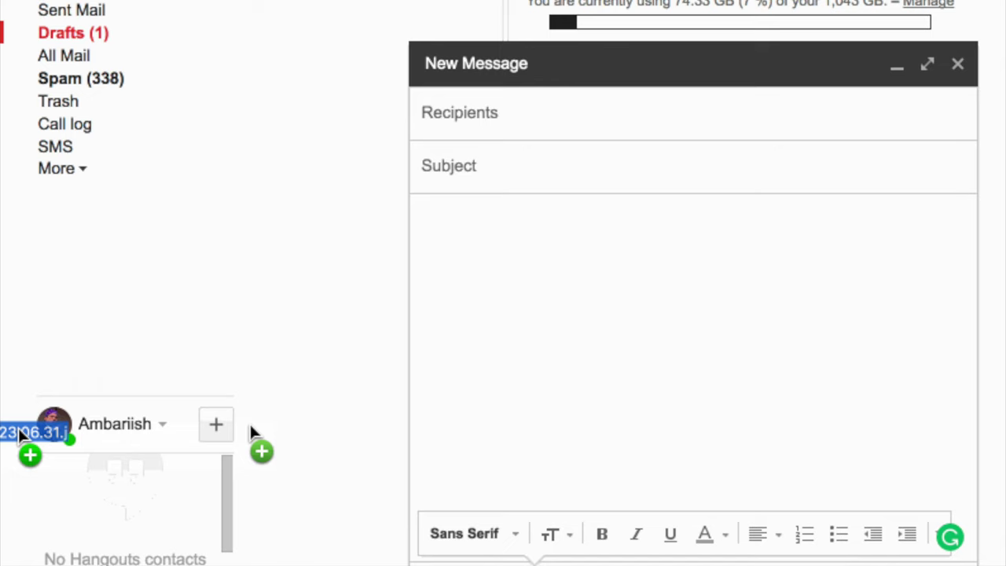
Drag the image file from the desktop into the Gmail message body to insert it inline.
drag(250, 426, 761, 354)
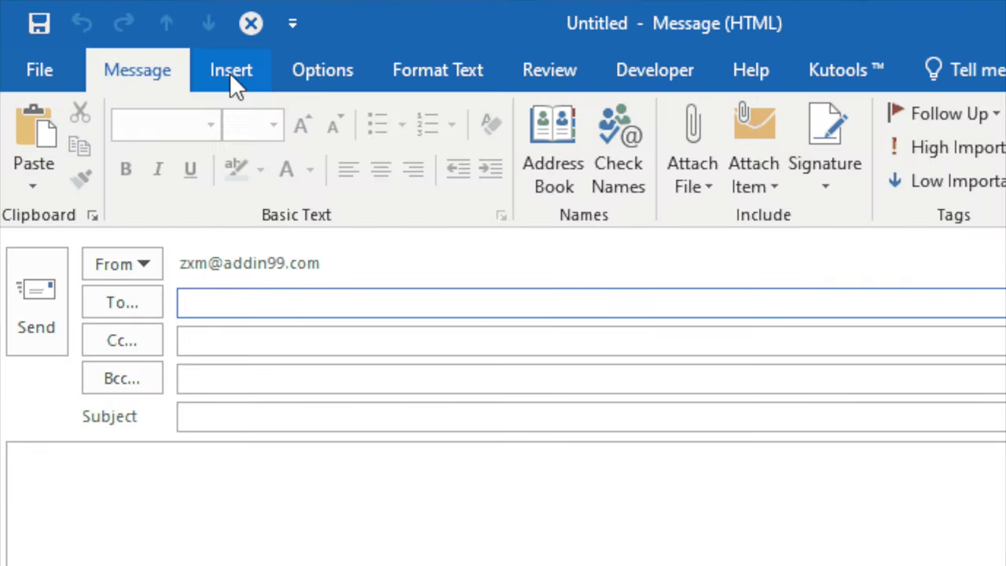
Attach the Excel IMSIN function document from Recent Items to the new Outlook message.
click(231, 72)
click(37, 186)
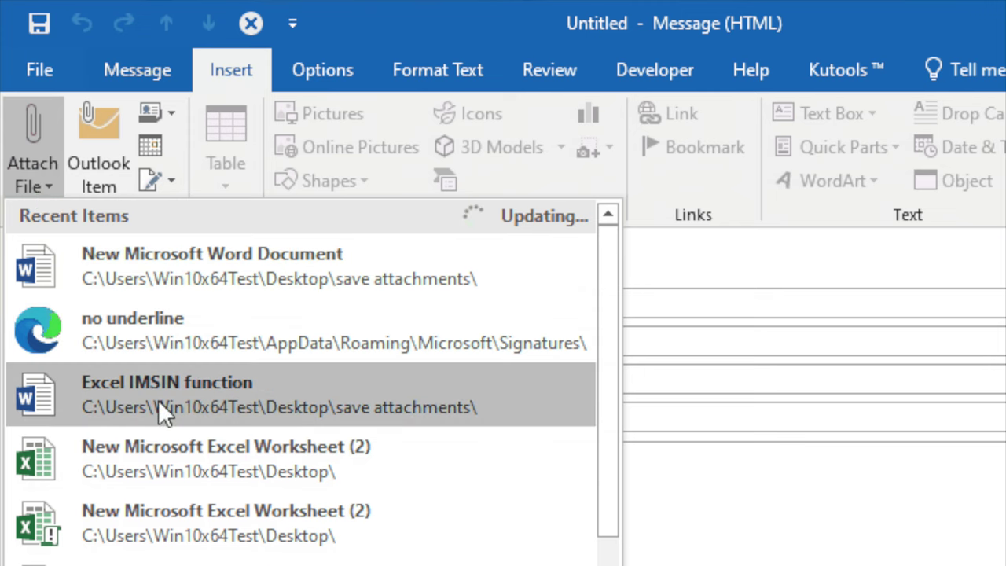
click(158, 399)
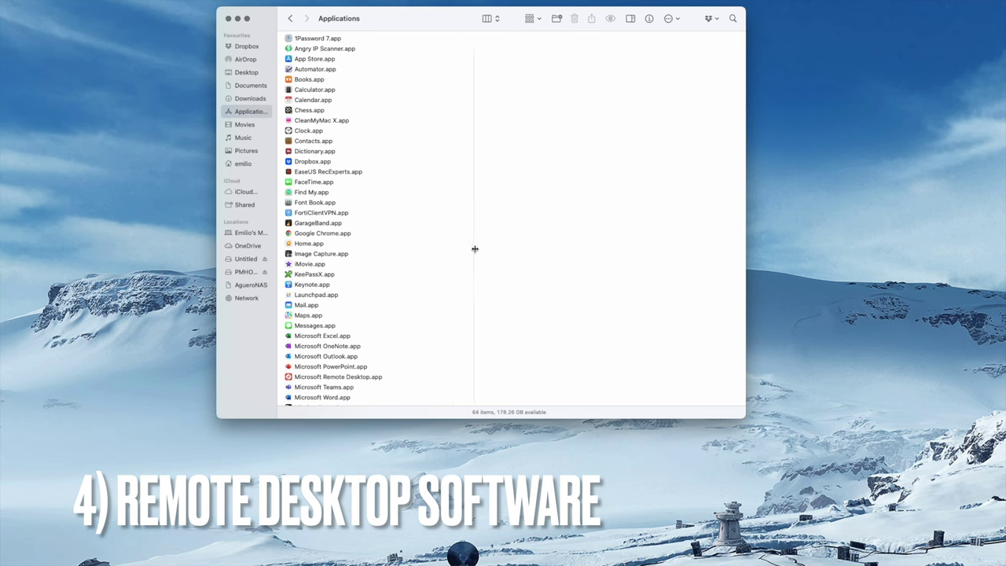
Launch Microsoft Remote Desktop from Applications and add the Mac's Music folder to redirected folders.
scroll(394, 250, down, 5)
click(319, 299)
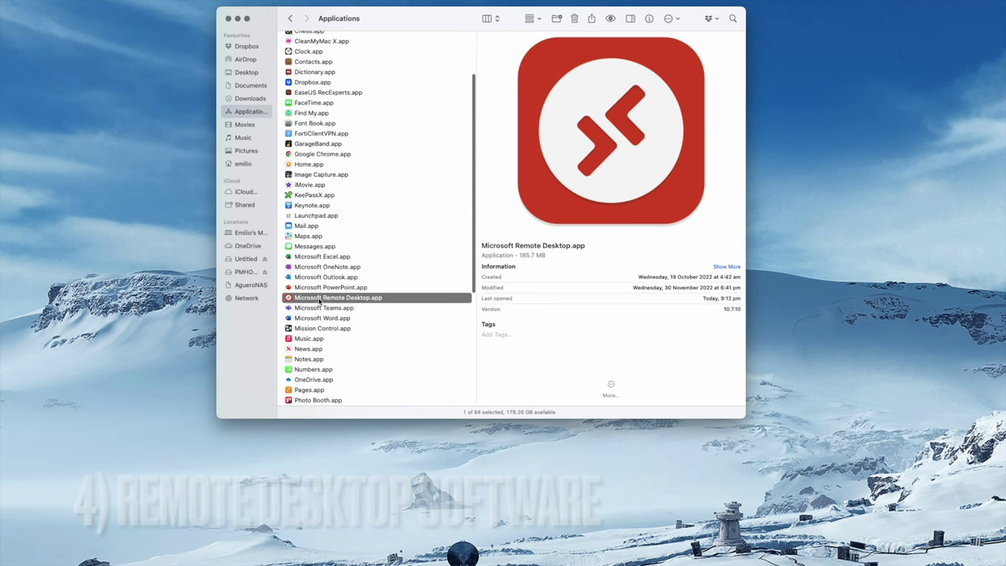
double_click(322, 301)
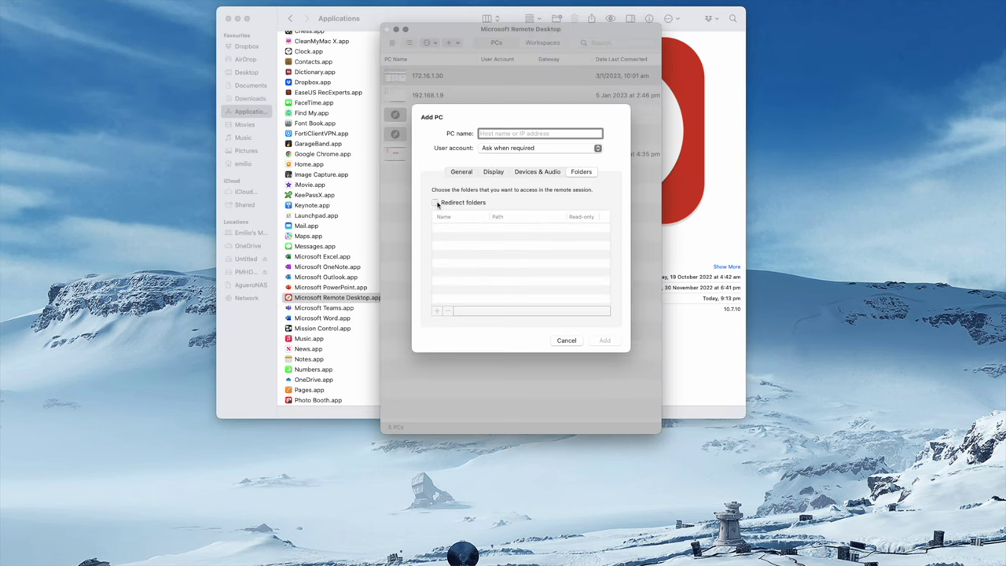
click(438, 311)
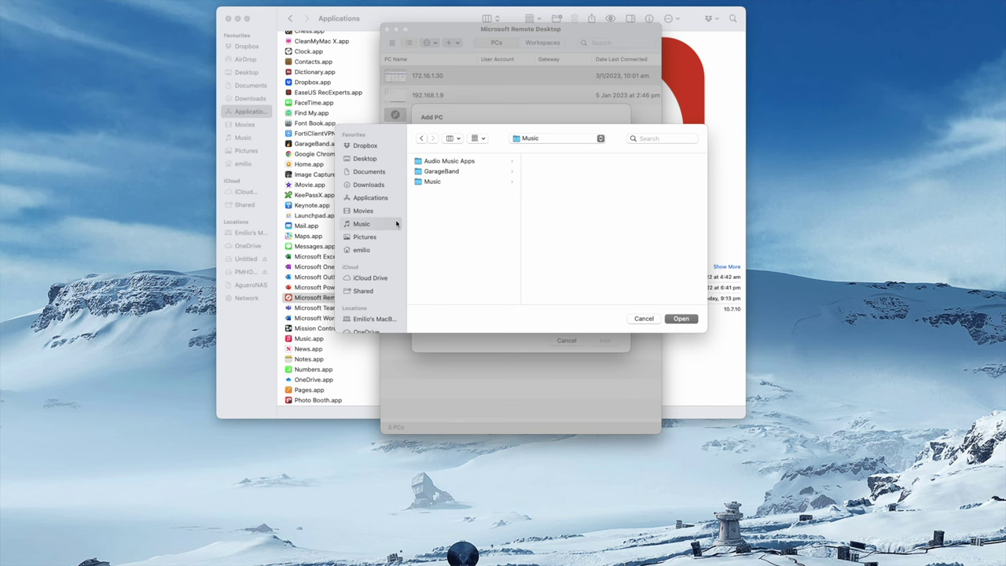
click(673, 319)
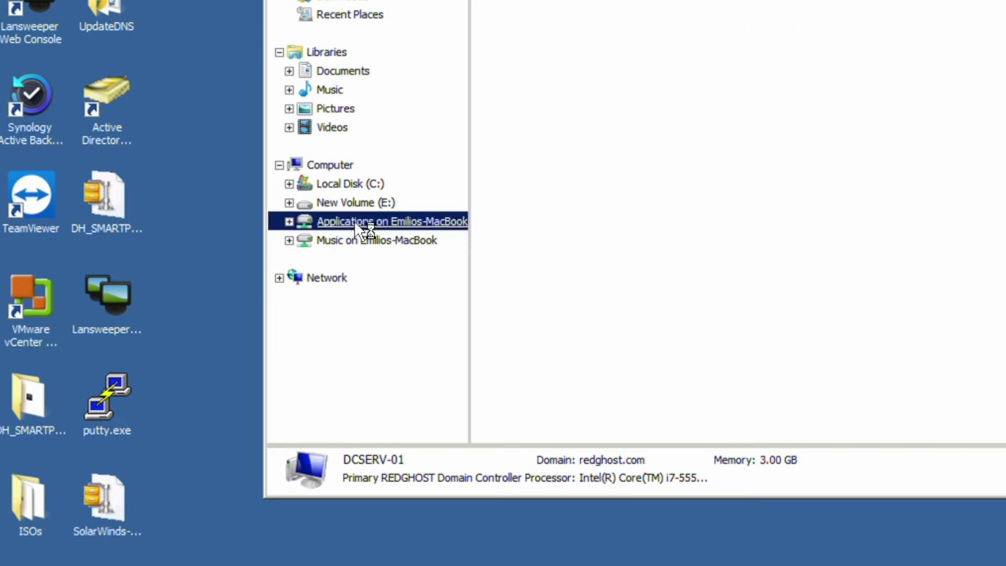
Open the MacBook's shared Music folder, copy its Music subfolder, and bring up the desktop paste menu.
click(367, 247)
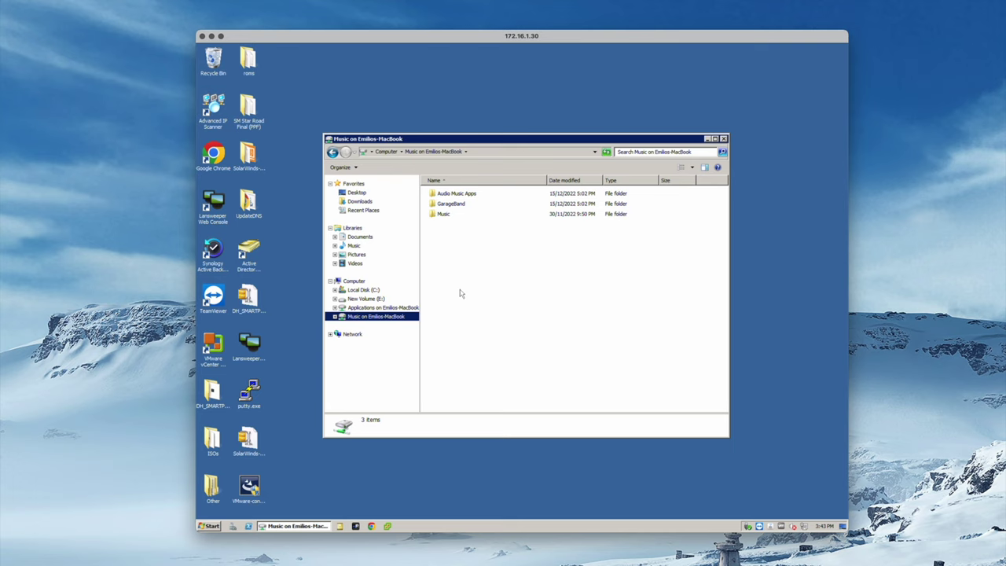
right_click(444, 213)
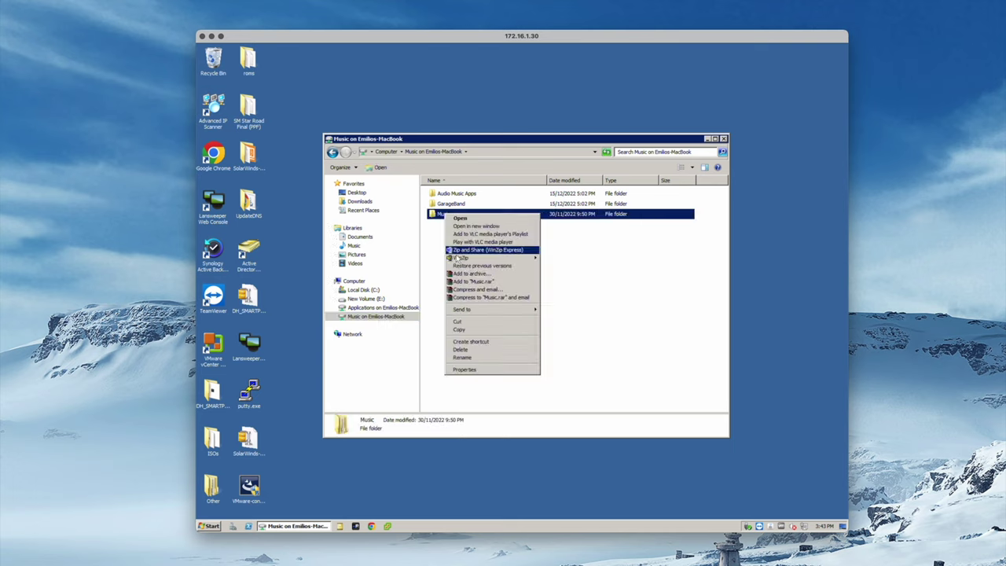
click(465, 331)
right_click(304, 132)
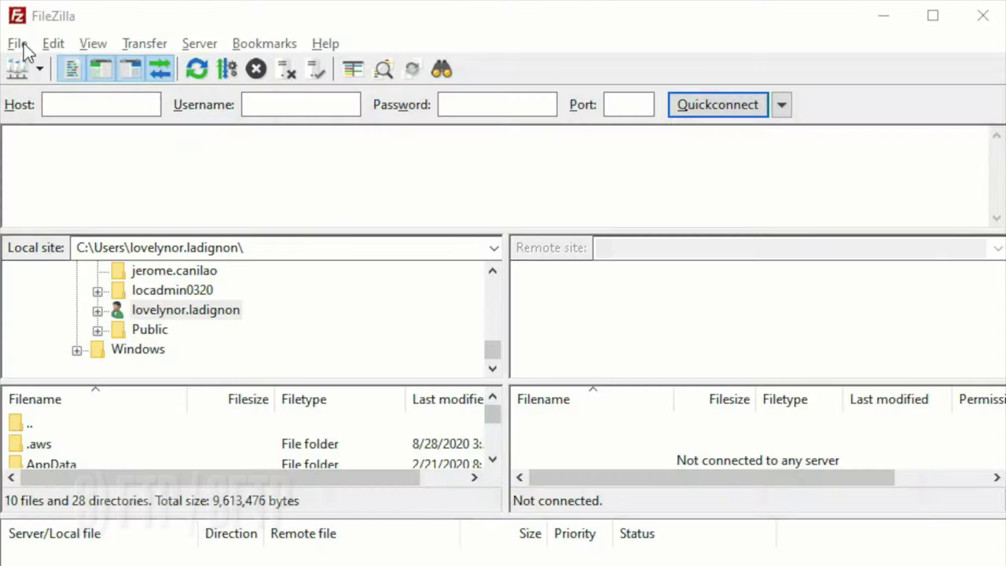
Add a new SFTP site in Site Manager, then upload file100 to the remote /test67 folder.
click(24, 44)
click(34, 73)
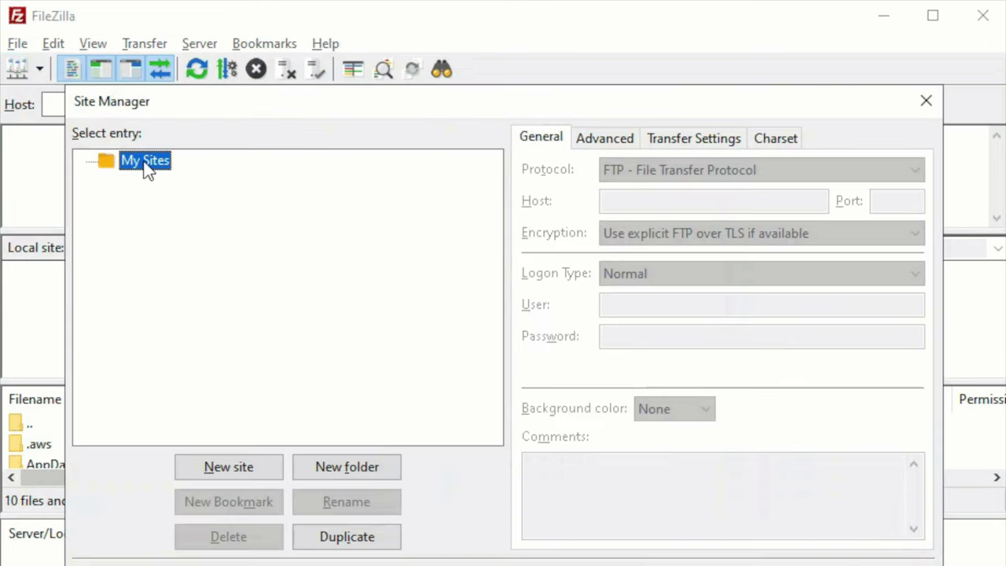
click(210, 462)
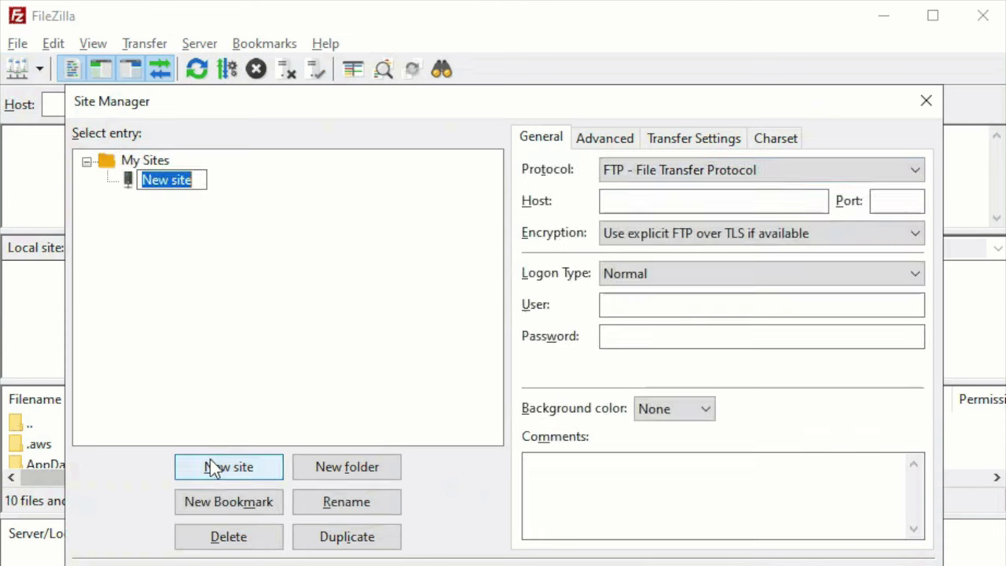
click(620, 172)
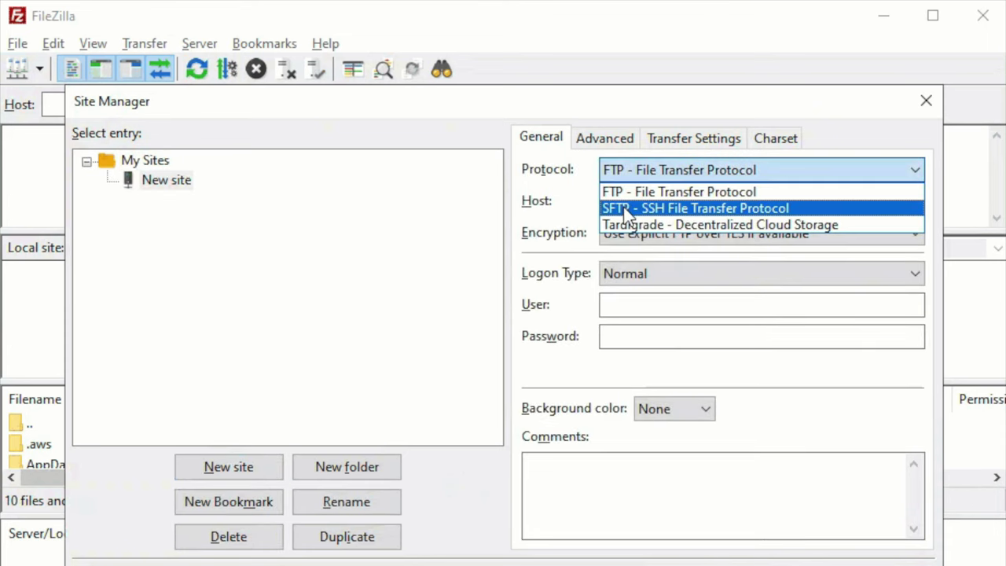
click(624, 208)
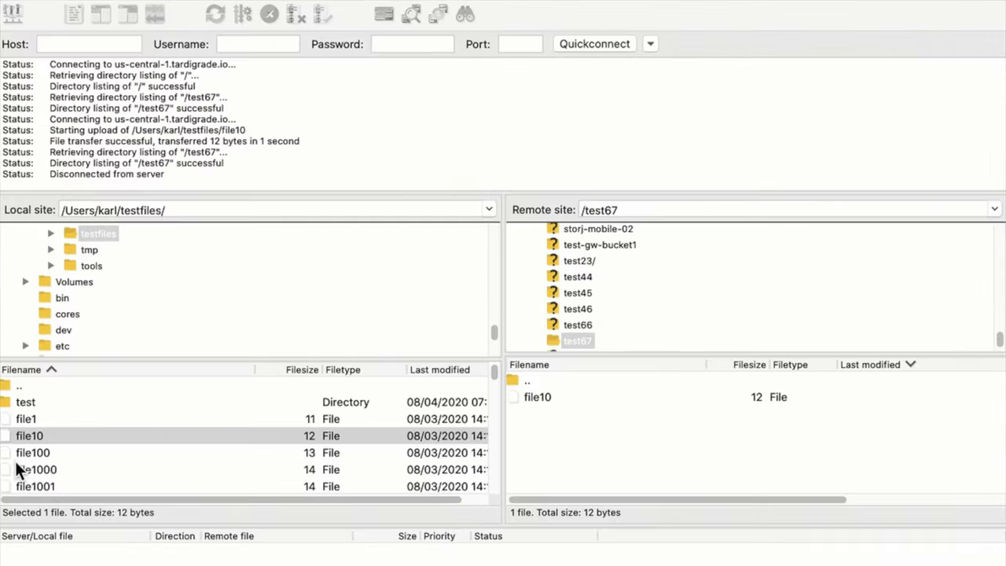
click(30, 452)
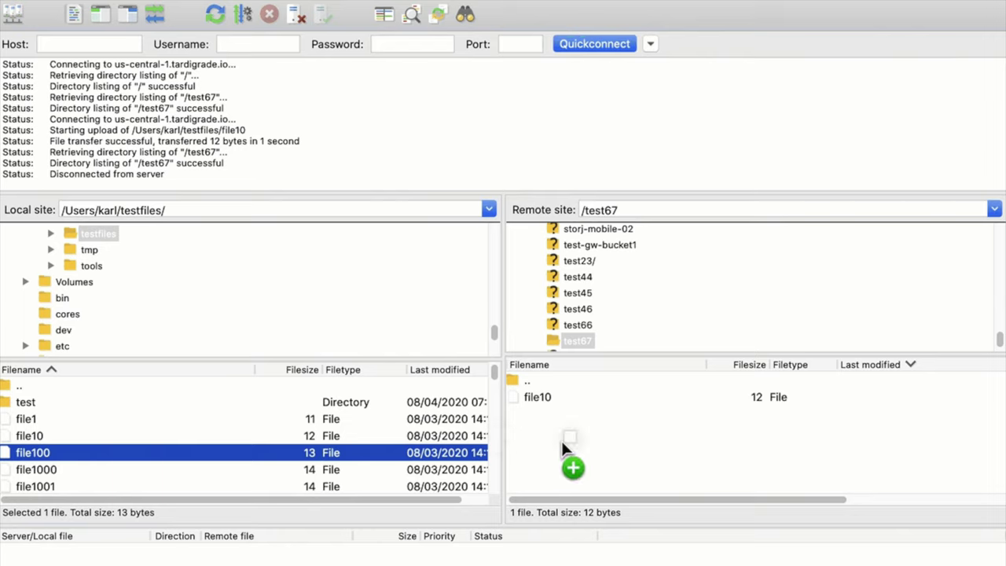
drag(561, 439, 561, 440)
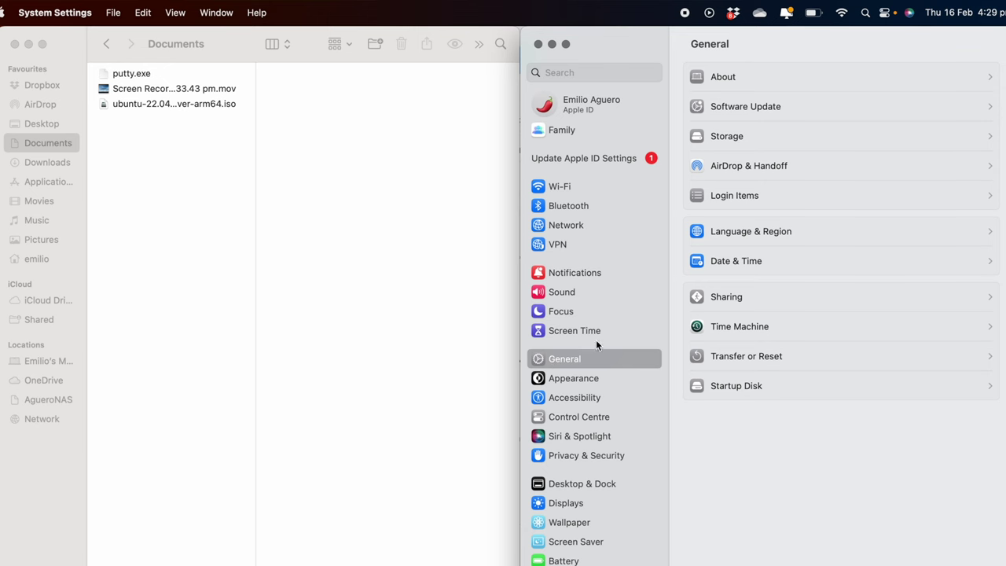
Open the Bluetooth pane in System Settings to view paired and nearby devices.
click(564, 206)
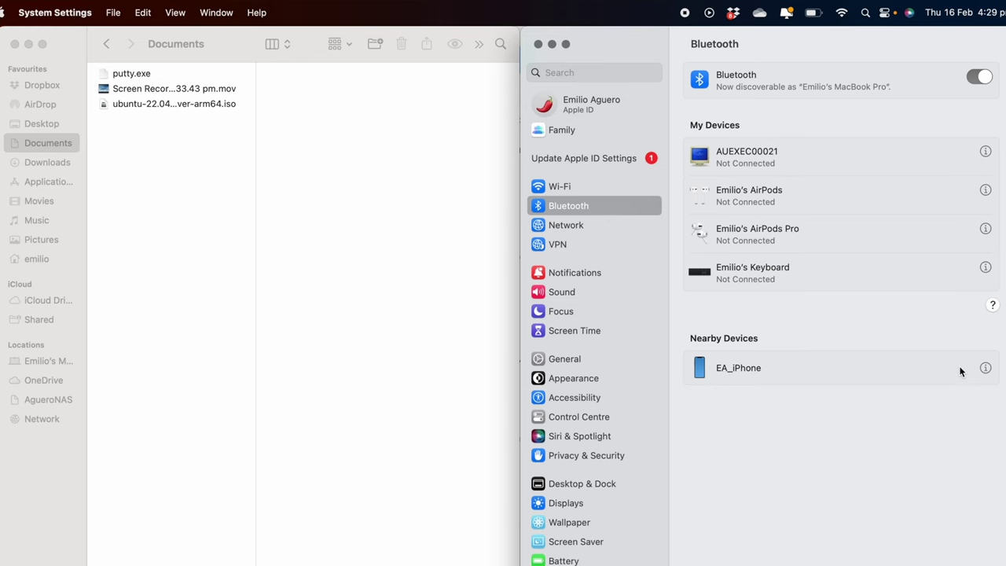
Send putty.exe and the screen recording from Documents to AUEXEC00021 using Bluetooth File Exchange.
key(super+space)
text(blue)
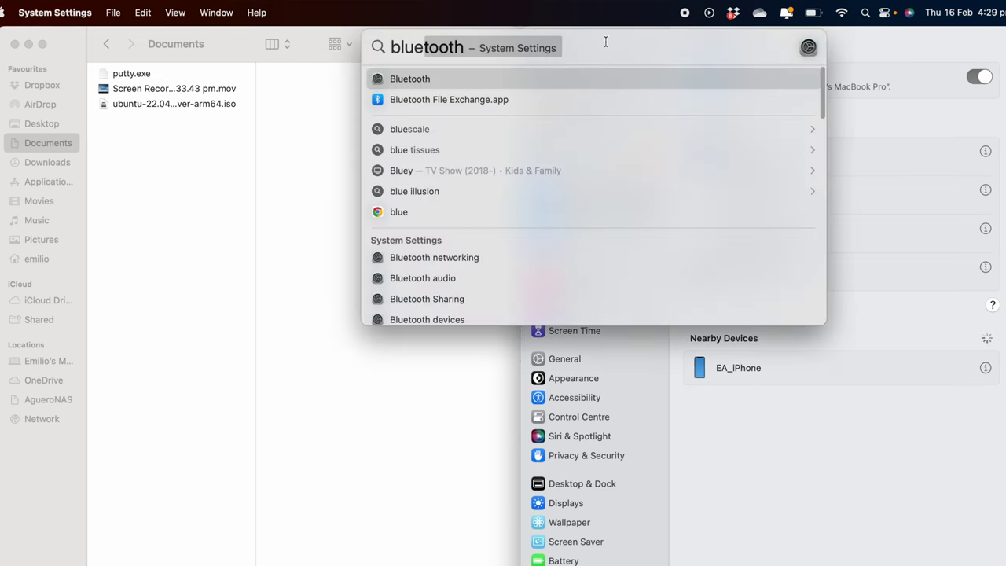
click(478, 99)
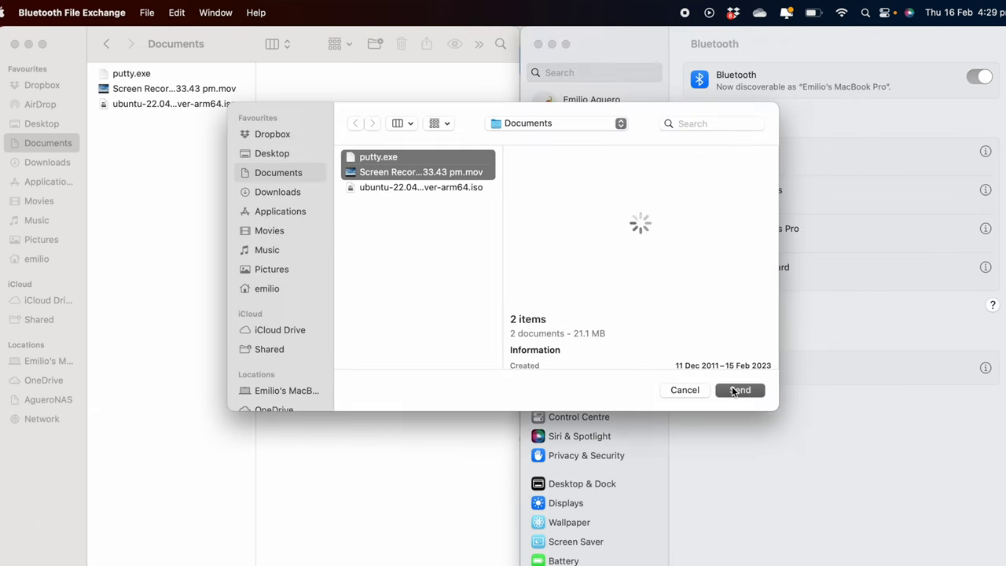
click(732, 391)
click(361, 212)
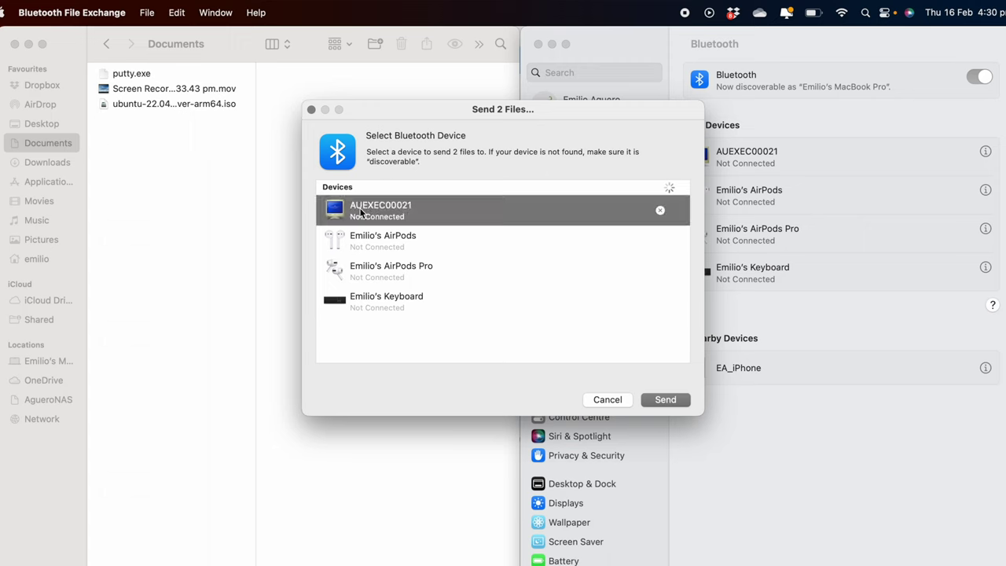
click(666, 400)
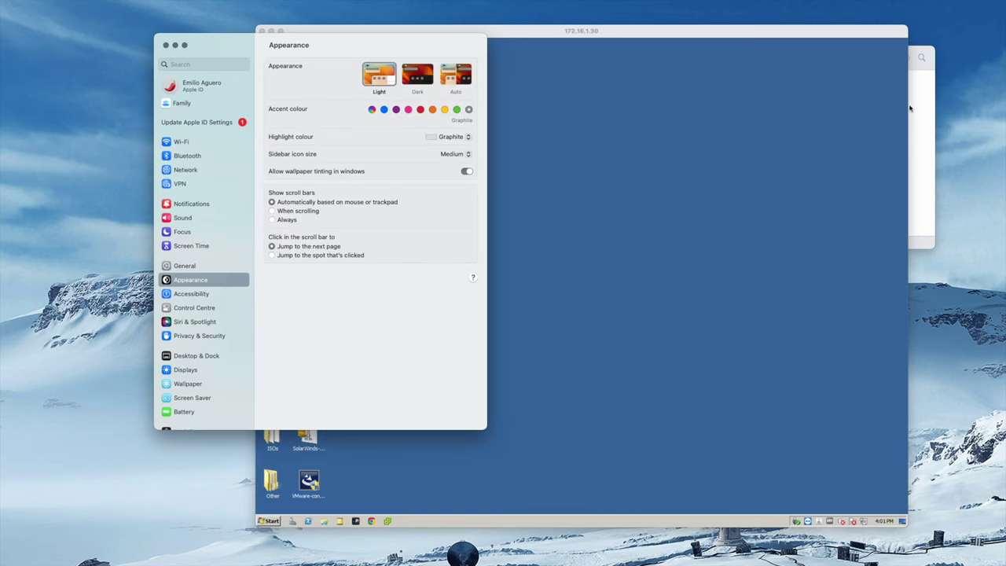
Turn on the File Sharing toggle under General > Sharing in System Settings.
click(910, 108)
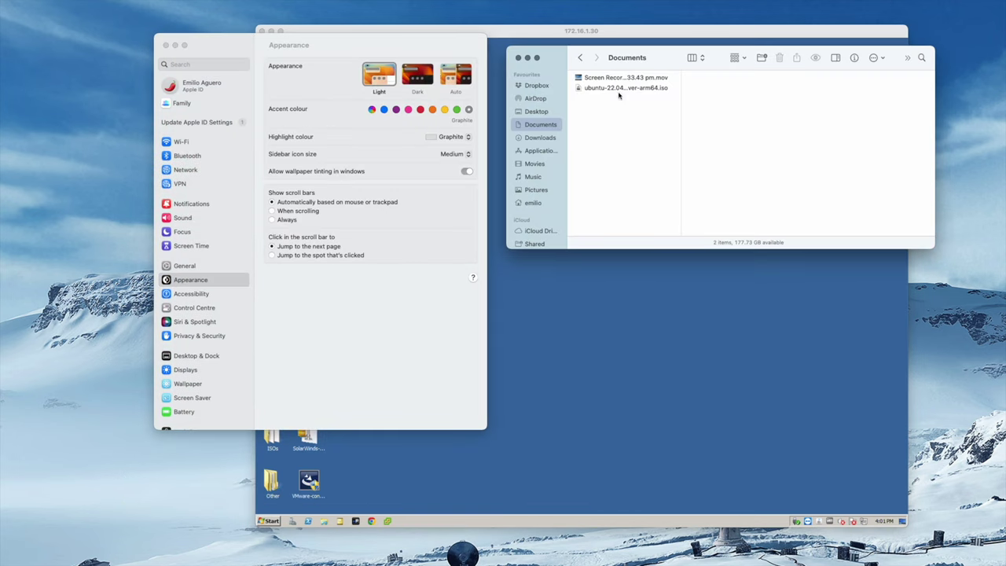
click(221, 47)
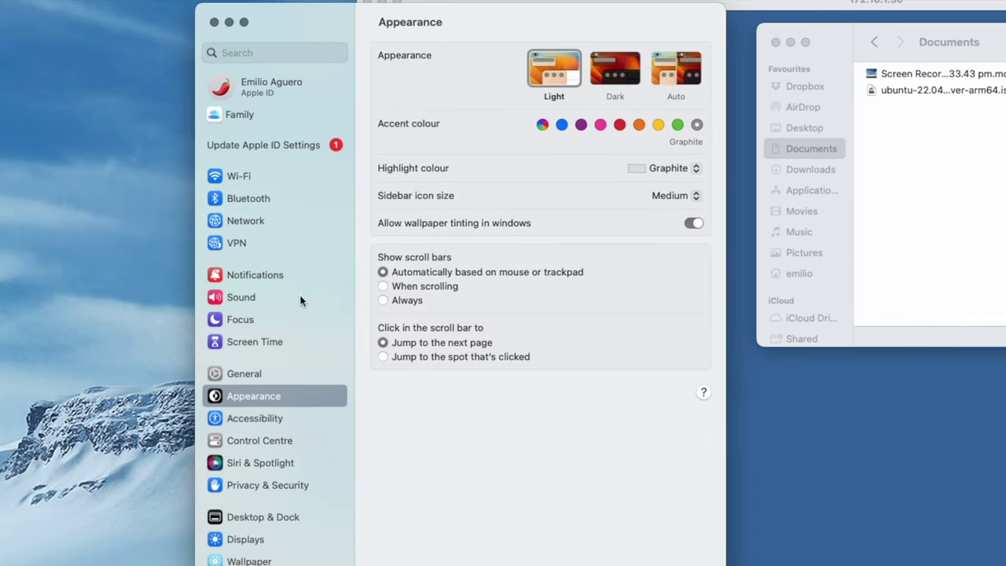
click(249, 374)
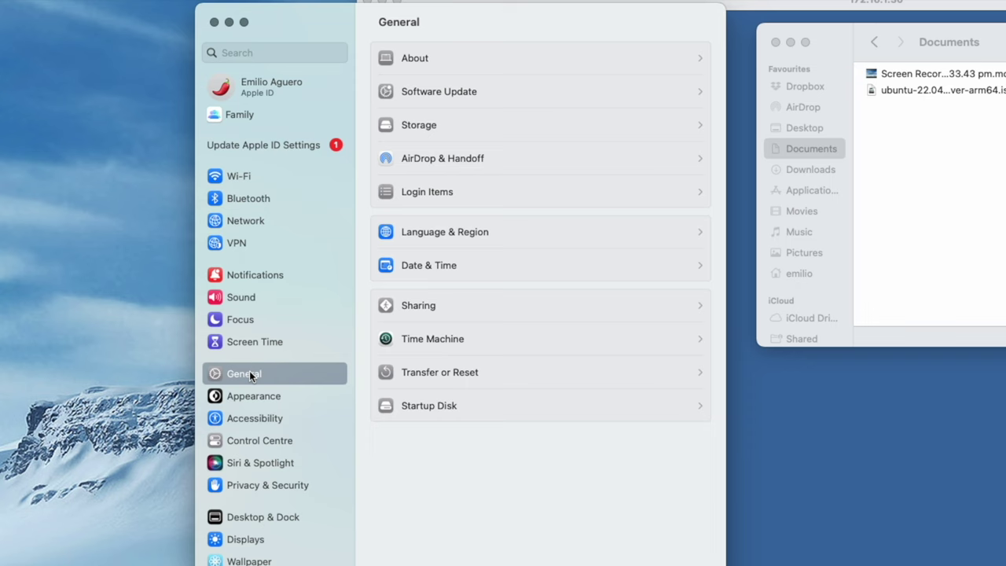
click(426, 305)
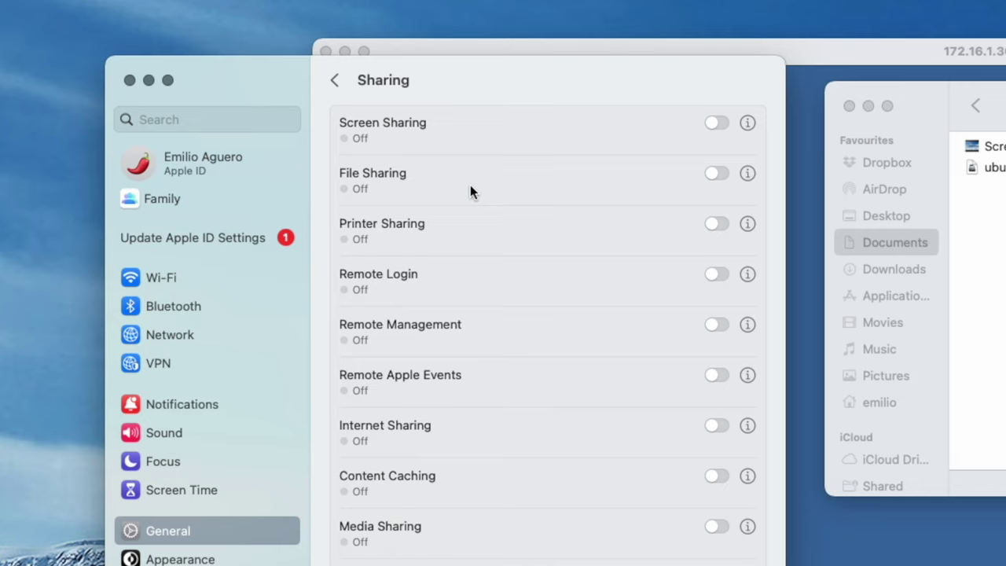
click(714, 174)
Add the Music and Documents folders to File Sharing's Shared Folders list.
click(748, 174)
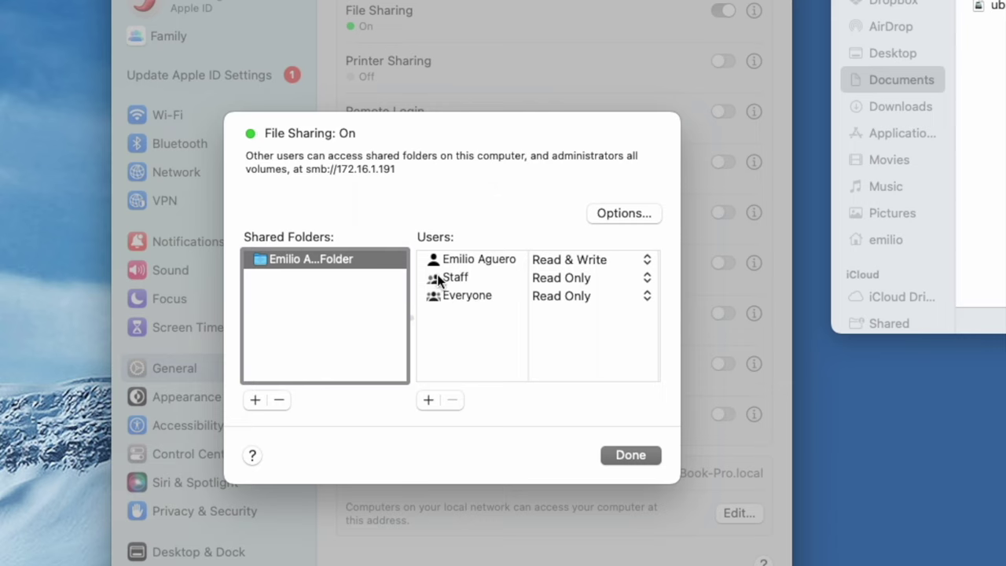
click(463, 264)
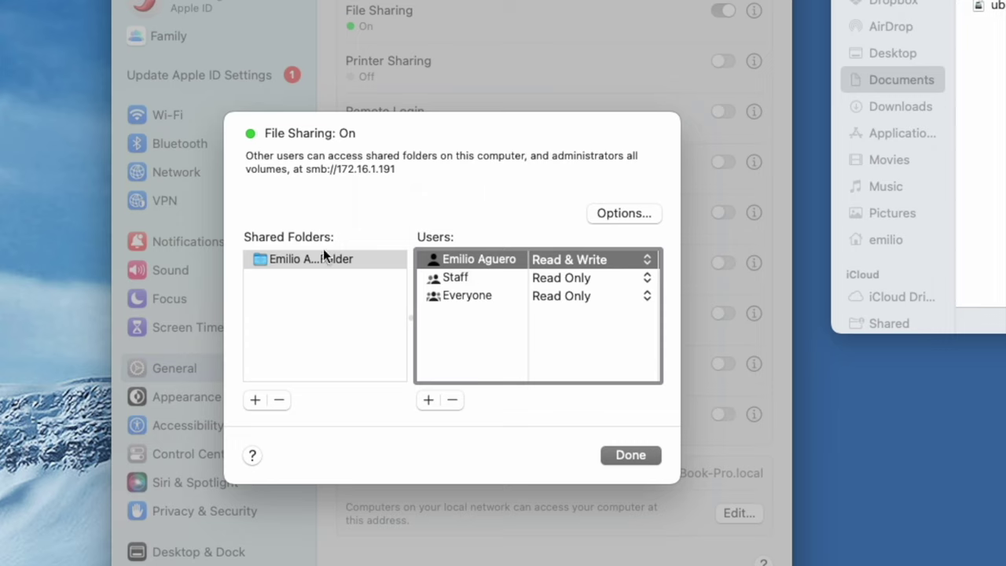
click(292, 343)
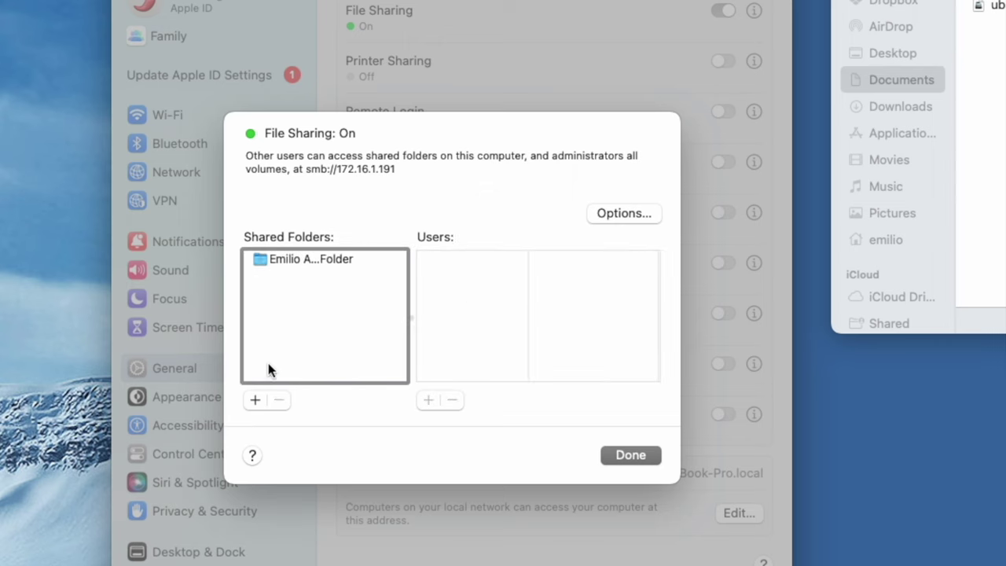
click(255, 403)
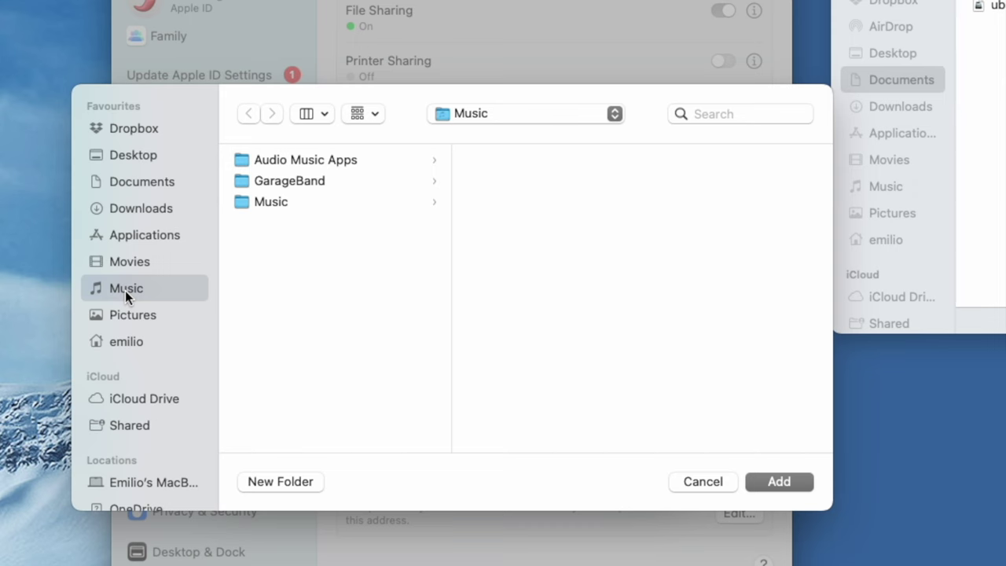
click(758, 479)
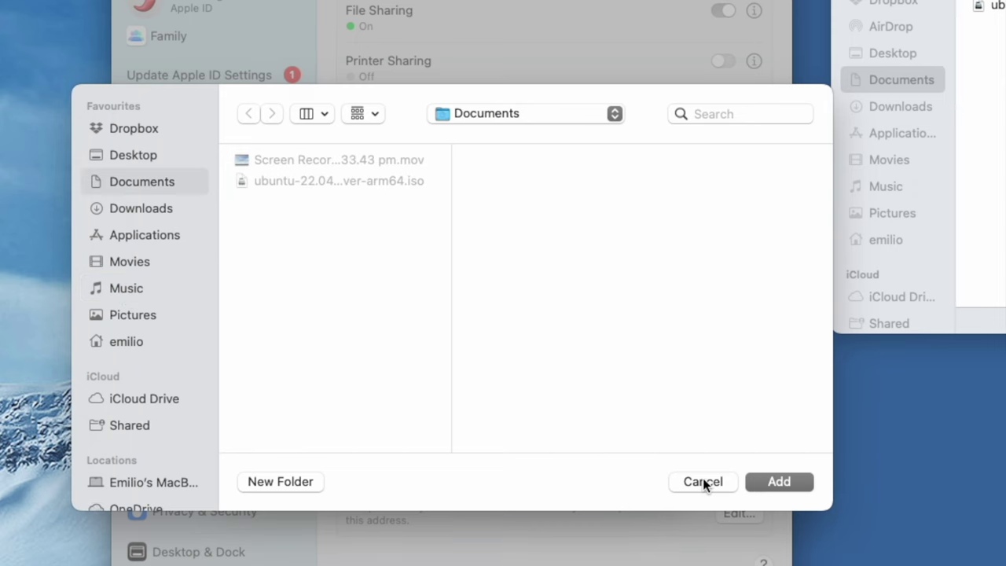
click(769, 481)
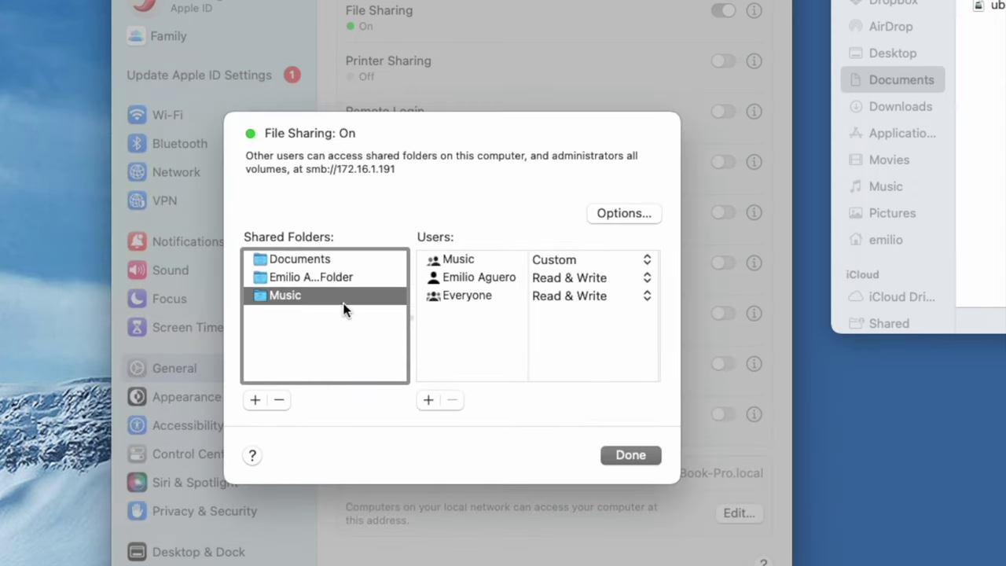
Review the permissions of the Documents, Music and account folders.
click(297, 268)
click(286, 295)
click(332, 339)
click(291, 280)
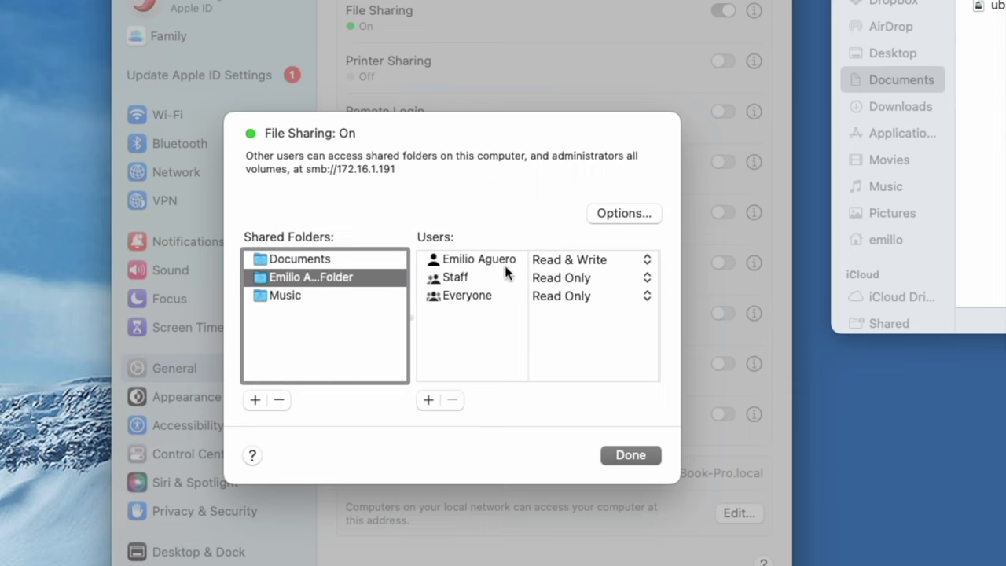
click(477, 260)
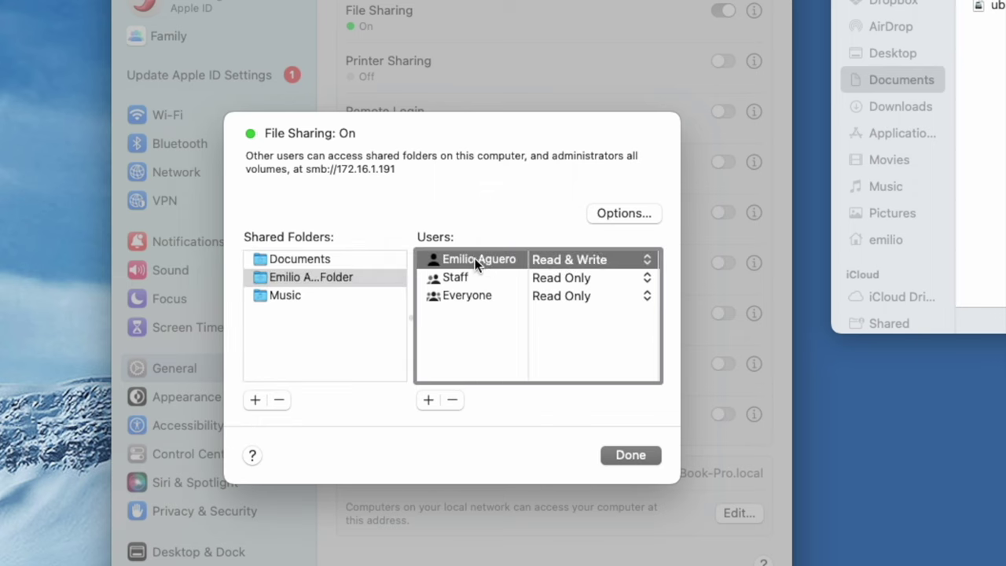
Enable Windows File Sharing for the Mac account and note the smb://172.16.1.191 address.
click(626, 212)
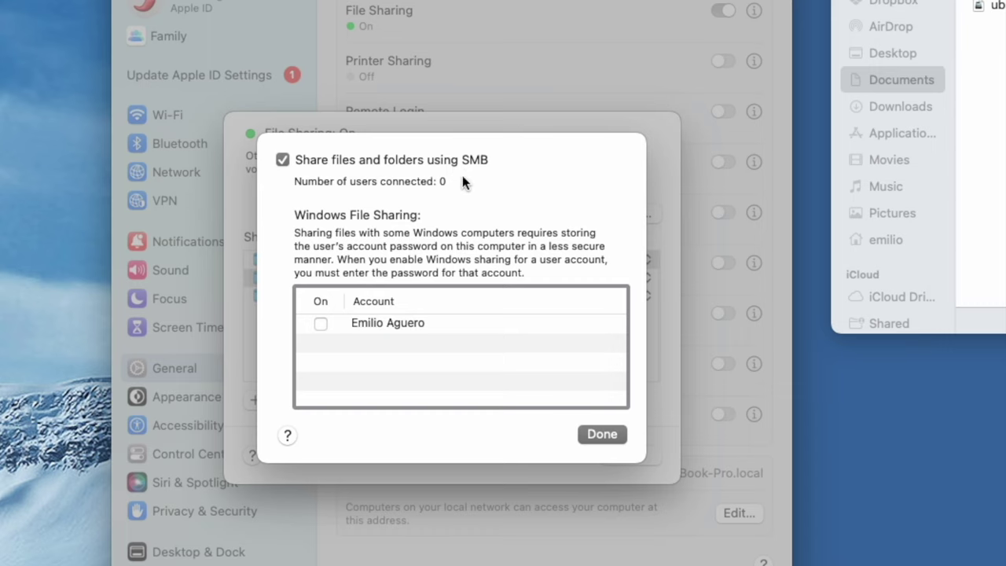
click(321, 323)
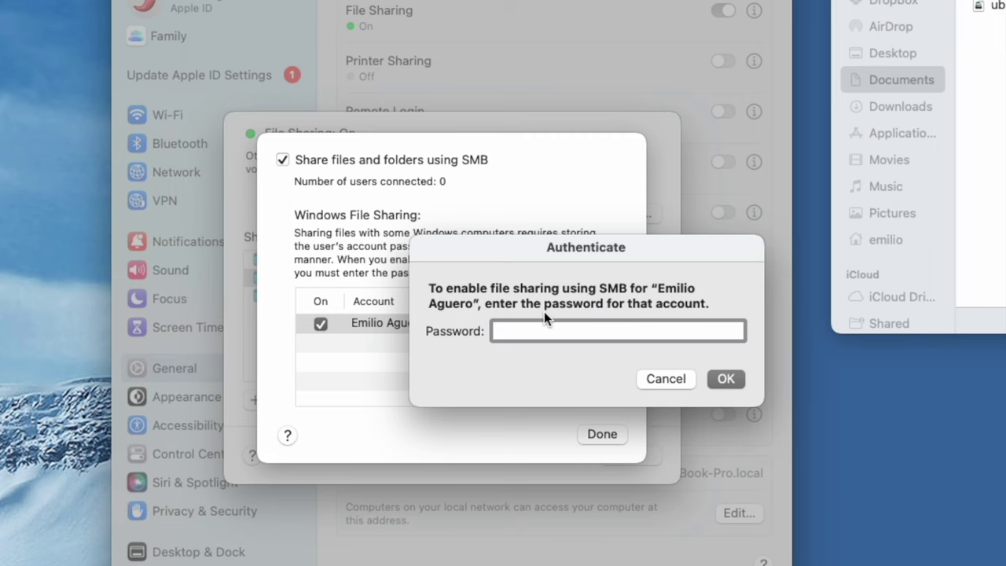
click(725, 378)
click(605, 434)
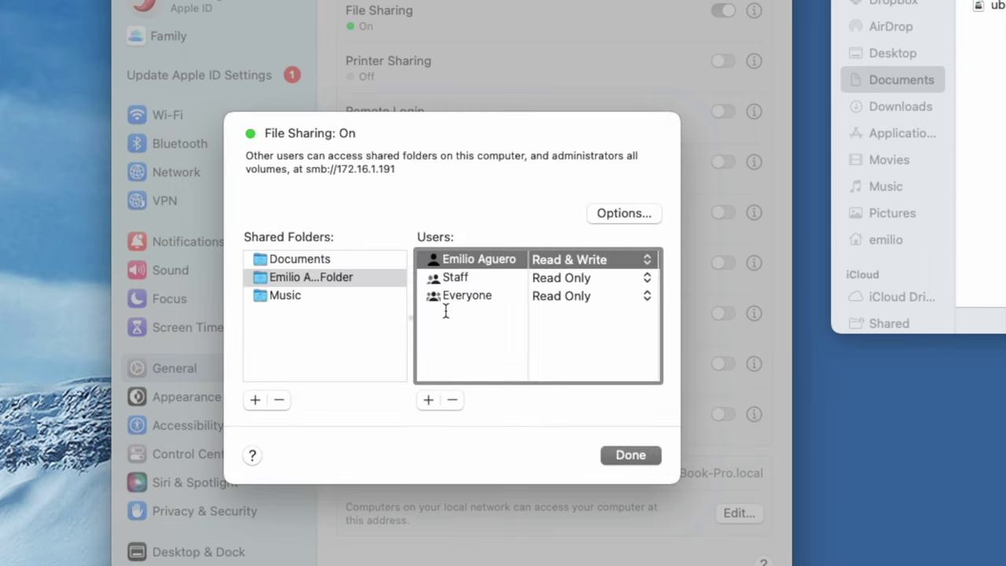
click(304, 170)
drag(305, 170, 399, 172)
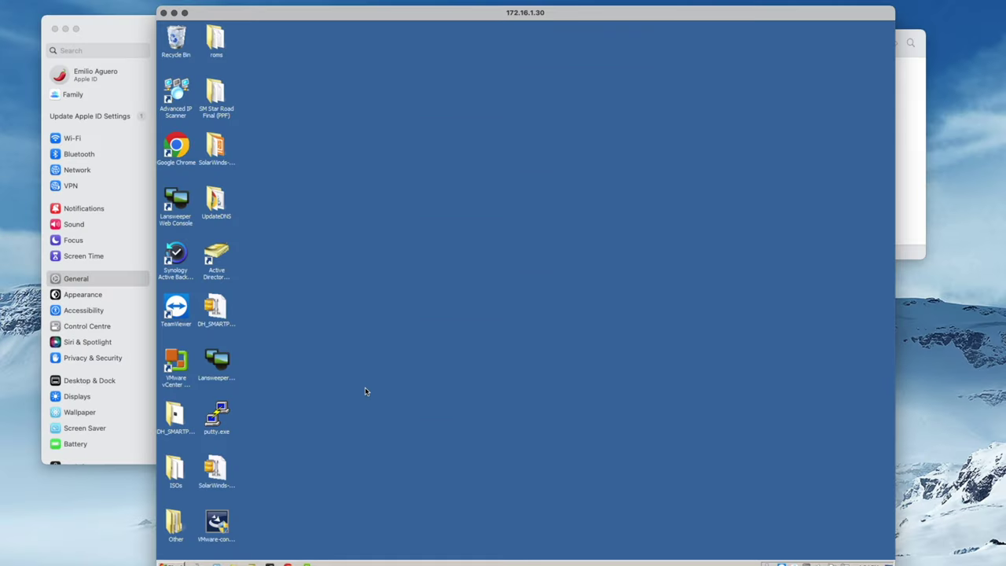
Go to Advanced sharing settings via Control Panel > Network and Sharing Center.
click(168, 562)
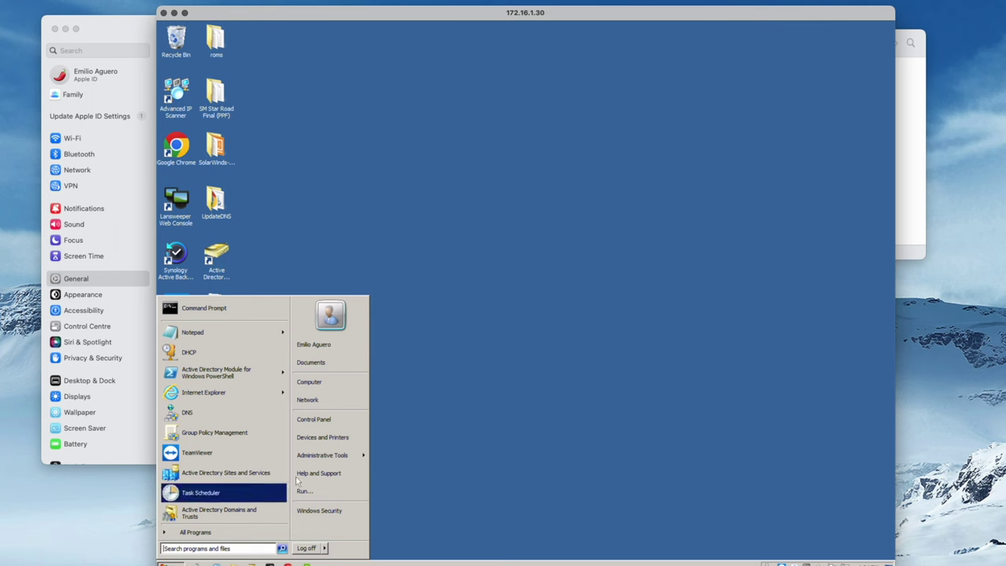
click(340, 423)
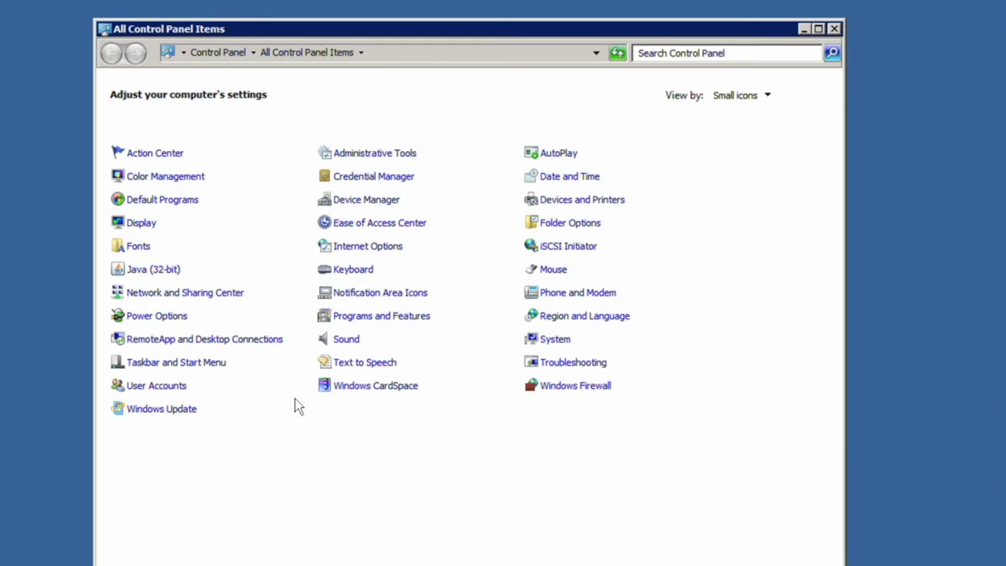
click(187, 296)
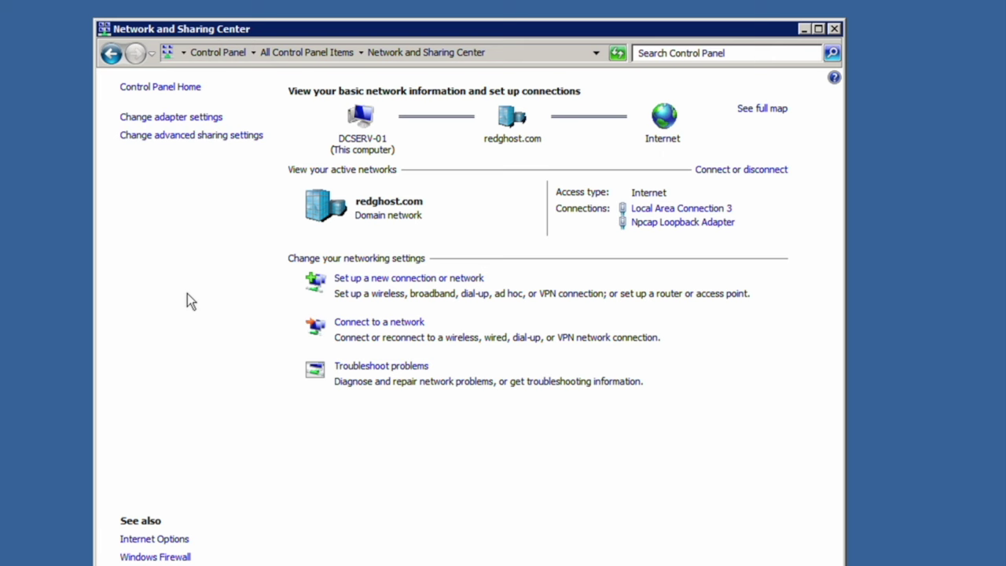
click(149, 137)
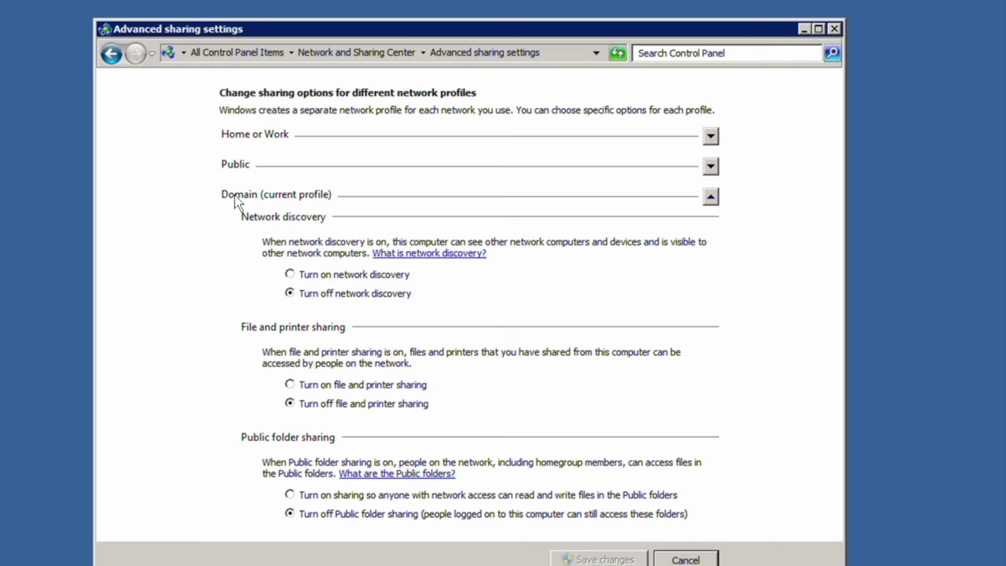
Turn on network discovery and file and printer sharing for Home or Work and Domain, then save.
click(710, 135)
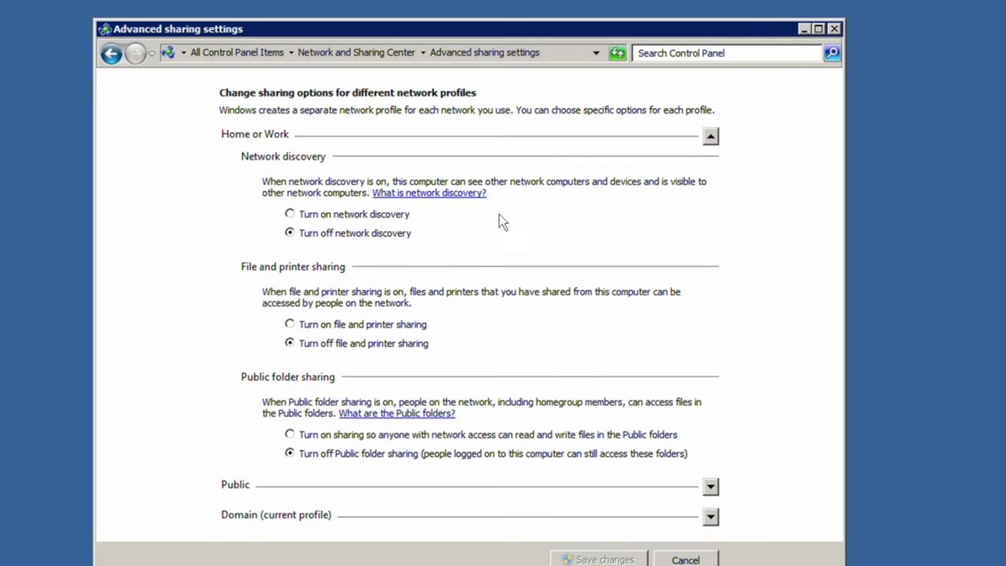
click(290, 214)
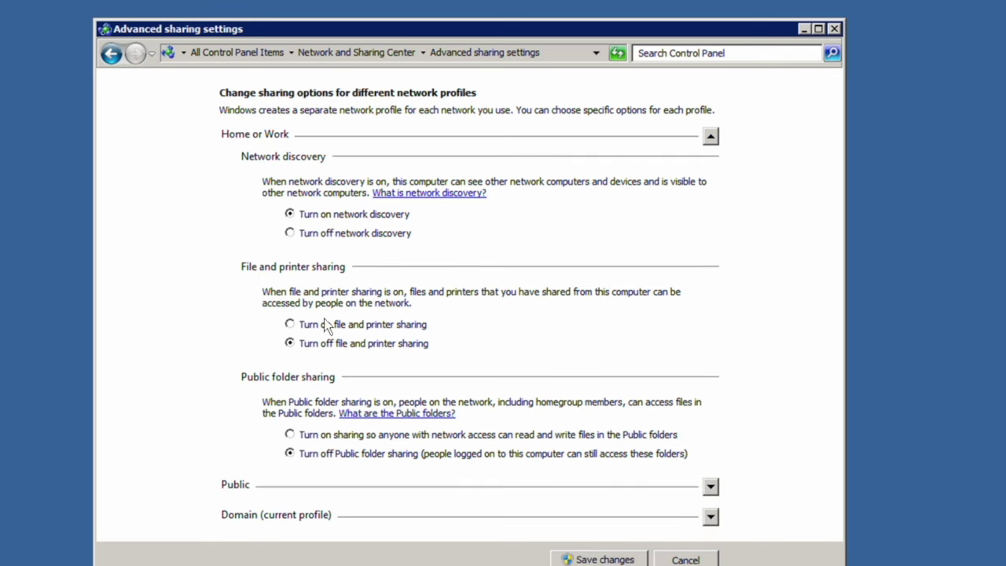
click(289, 324)
click(712, 517)
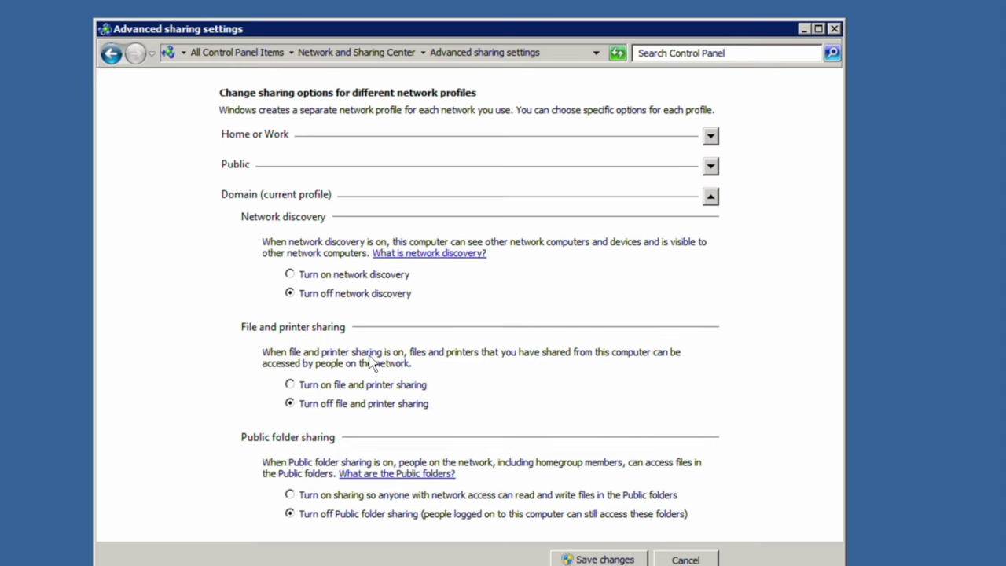
click(290, 385)
click(710, 136)
click(610, 559)
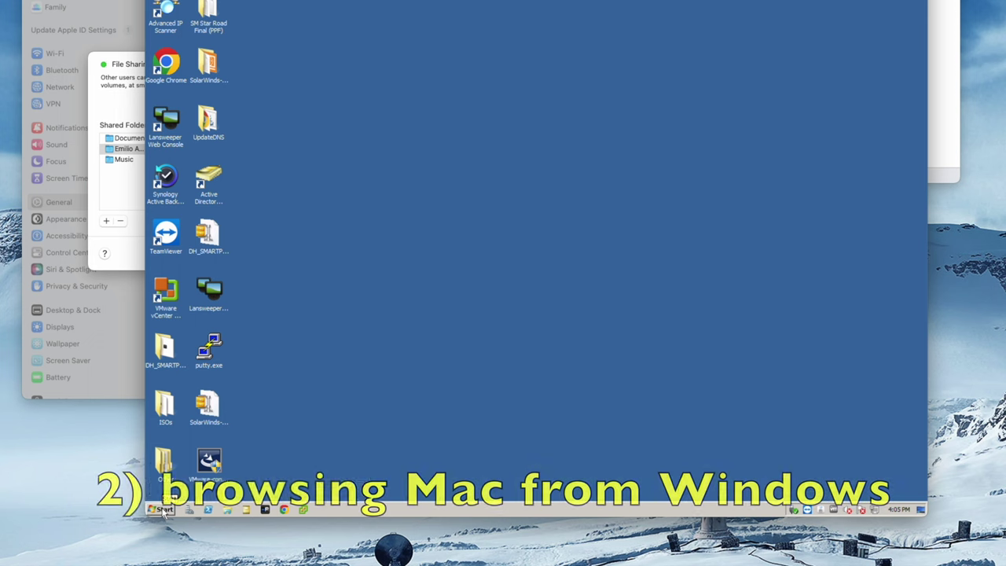
Enter the Mac's network path \\172.16.1.191 in the Start menu search box.
click(163, 510)
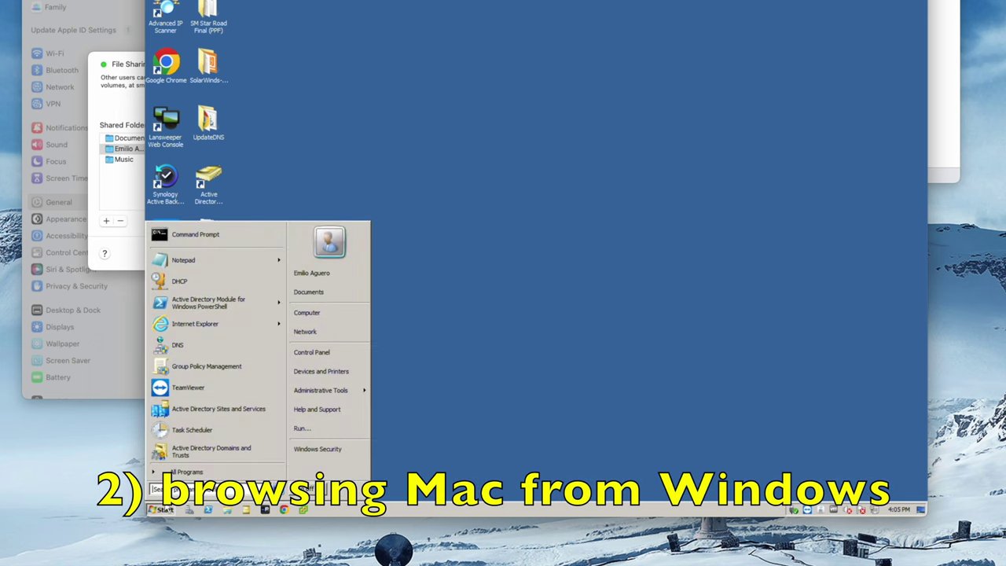
text(\\)
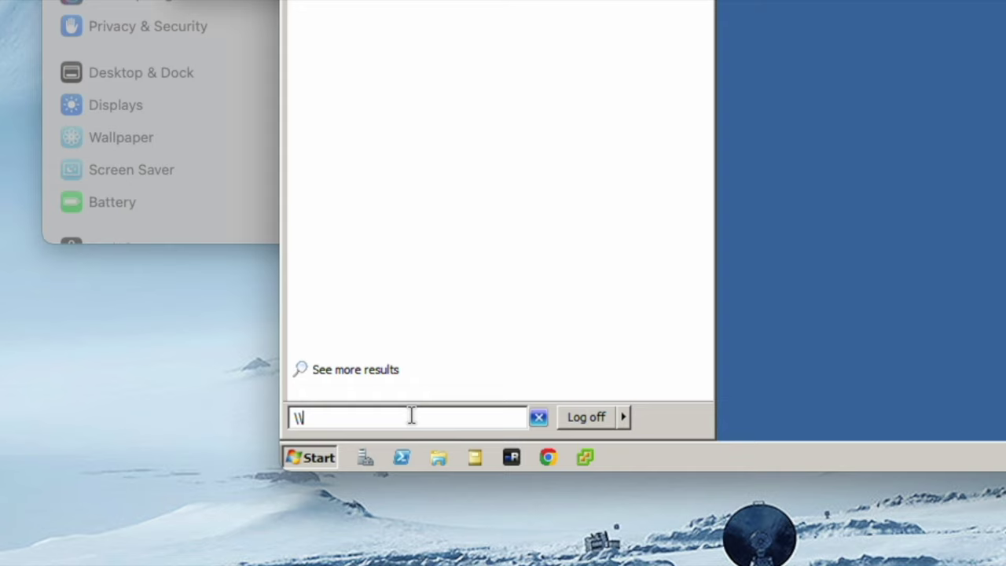
text(172.16.1.1)
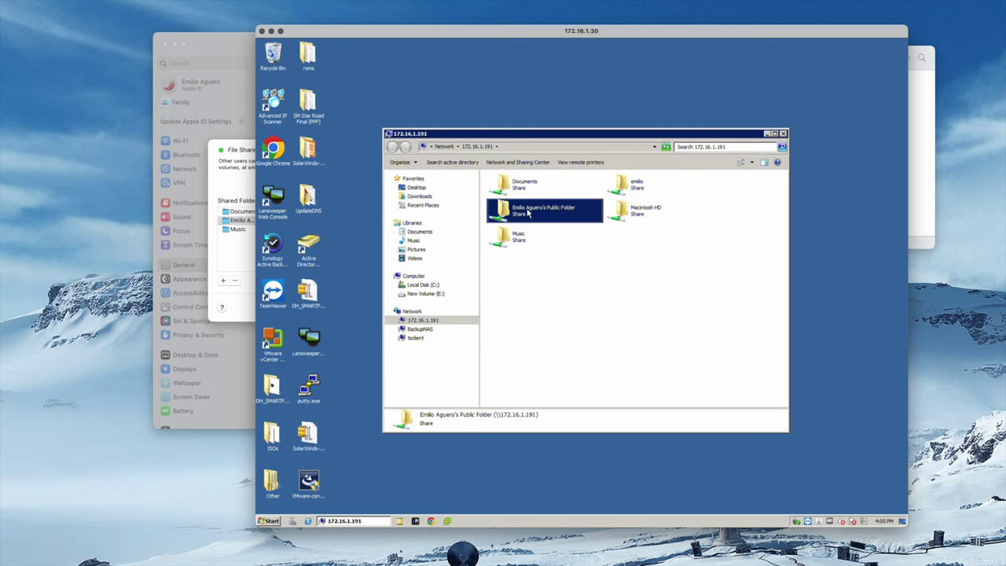
Check the sharing permissions of the Mac's public, Documents and Music shares.
click(542, 213)
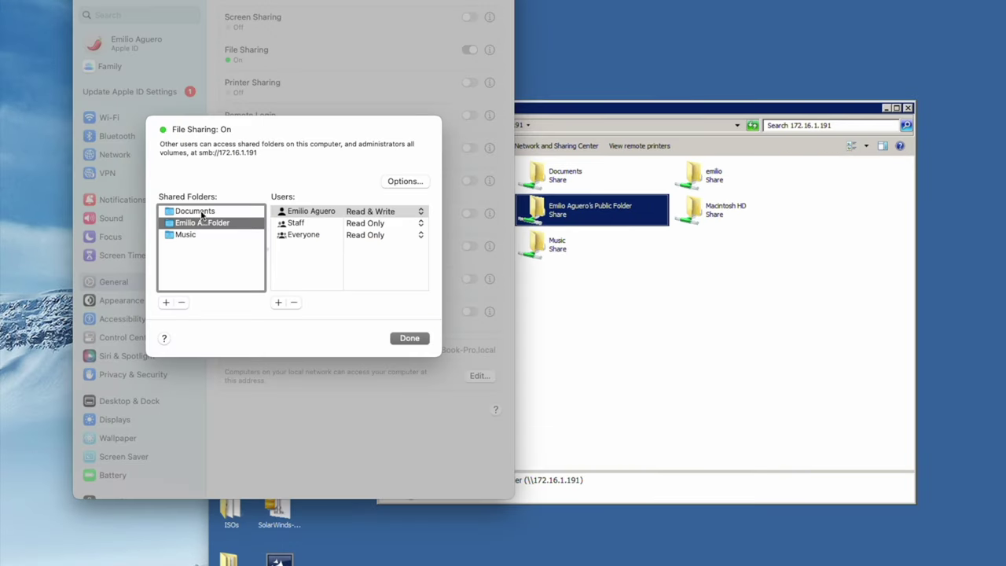
click(194, 213)
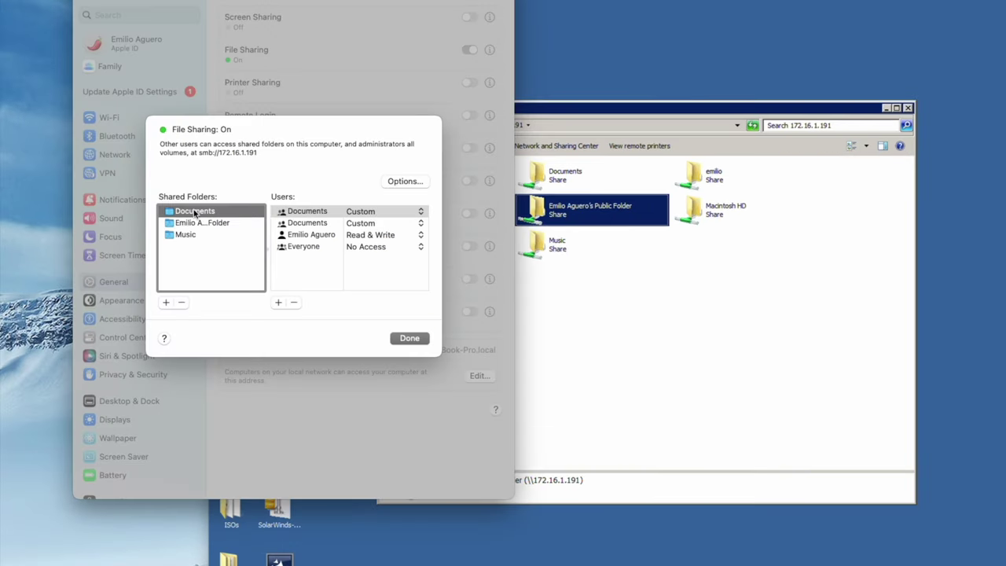
click(187, 234)
click(676, 310)
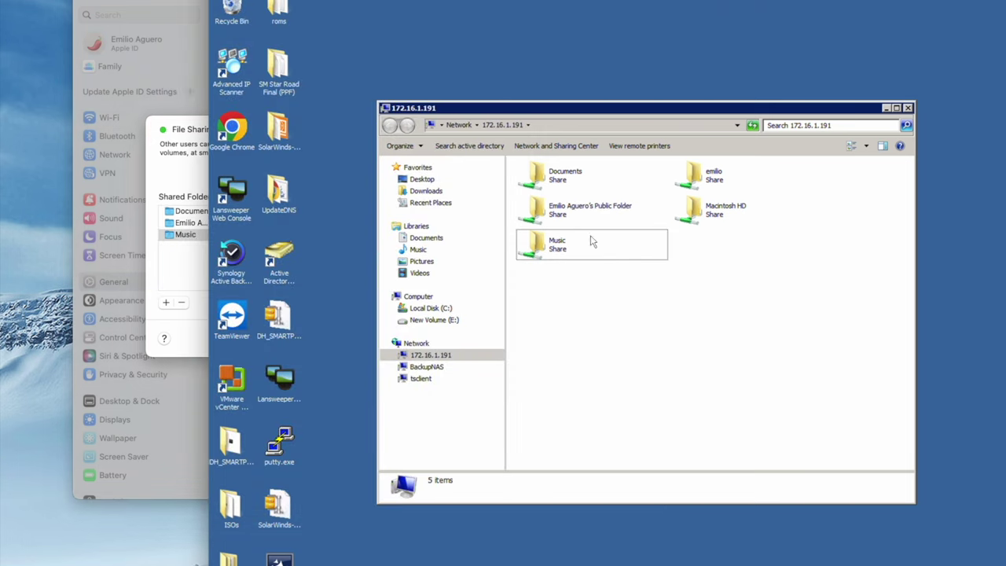
Copy the Screen Recording file from the Mac's Documents share and paste it onto the Windows desktop.
double_click(572, 179)
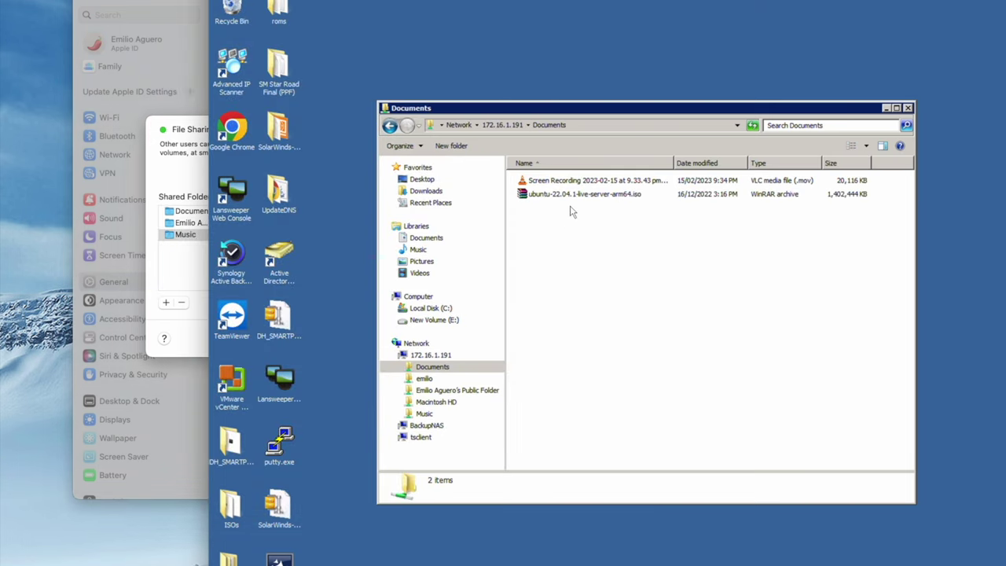
right_click(578, 181)
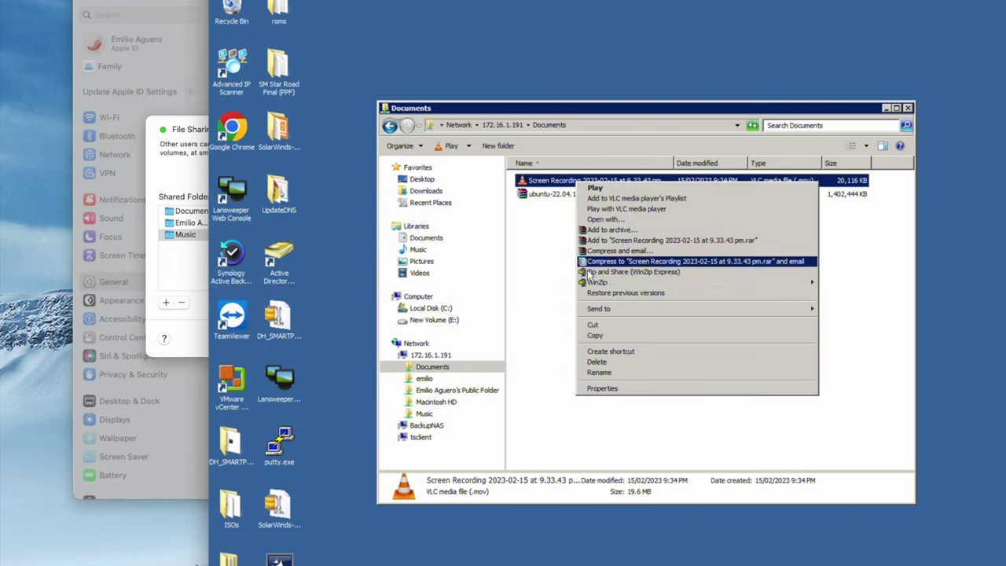
click(595, 334)
right_click(387, 45)
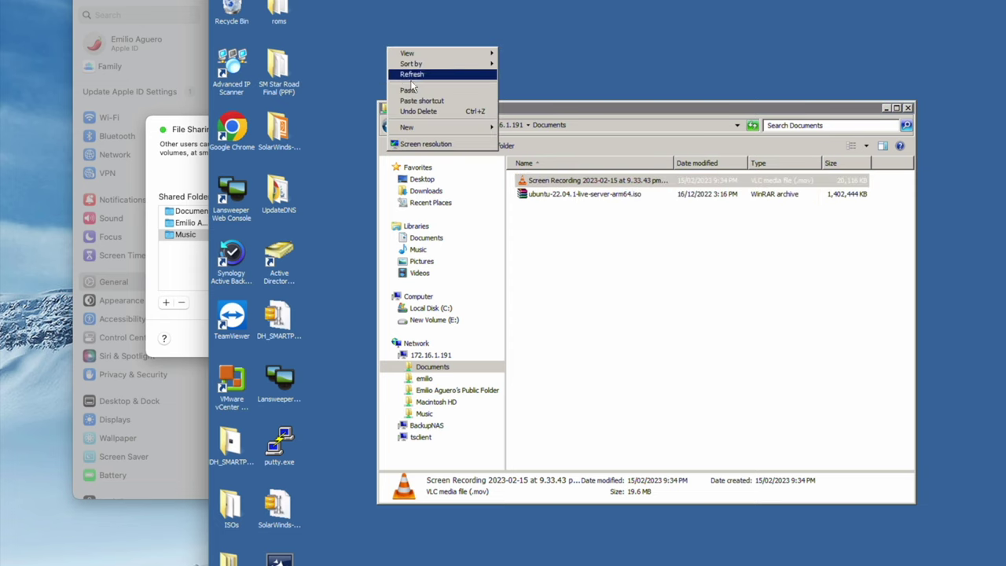
click(413, 89)
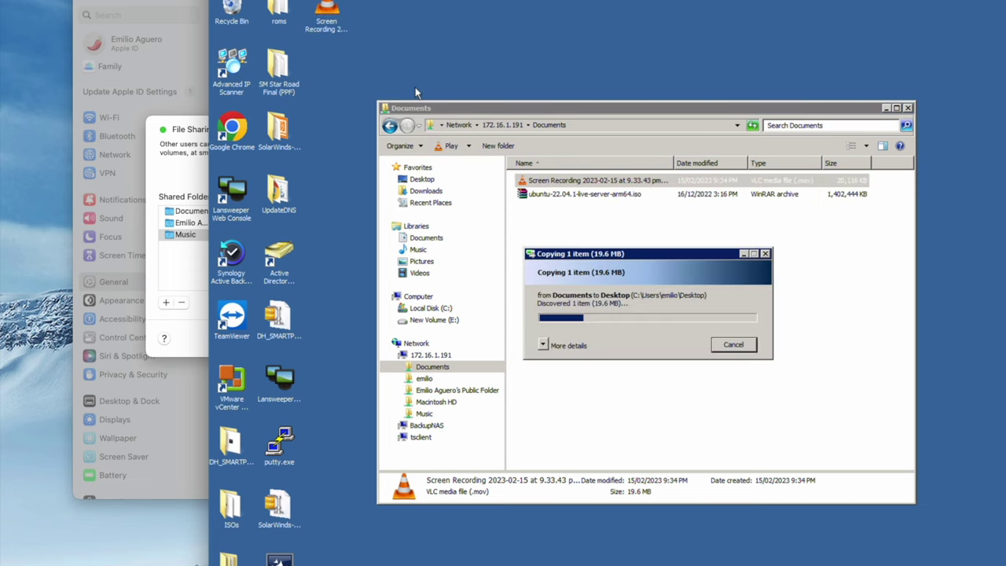
click(417, 343)
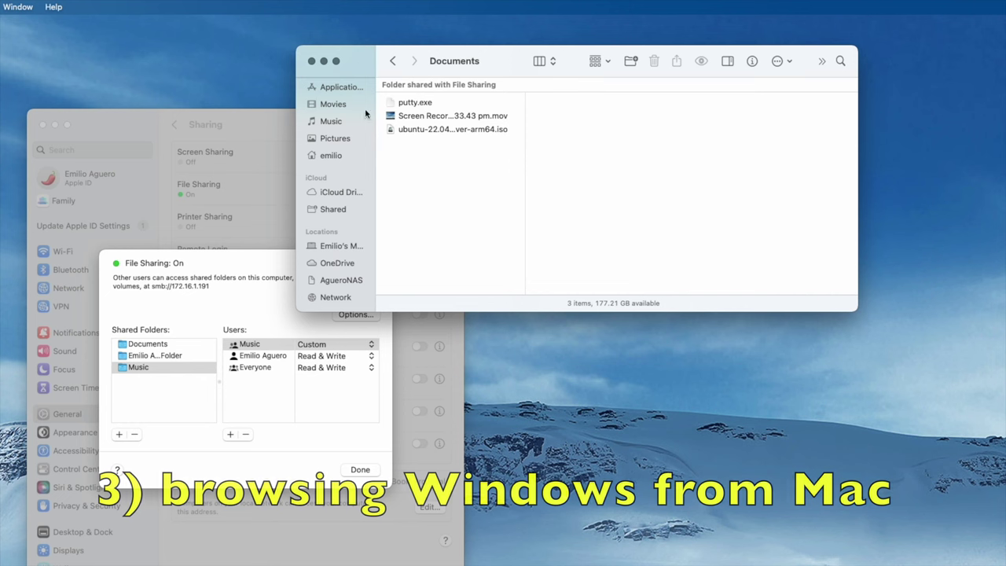
Show network computers in Finder and open Go > Connect to Server for smb://172.16.1.30.
click(334, 298)
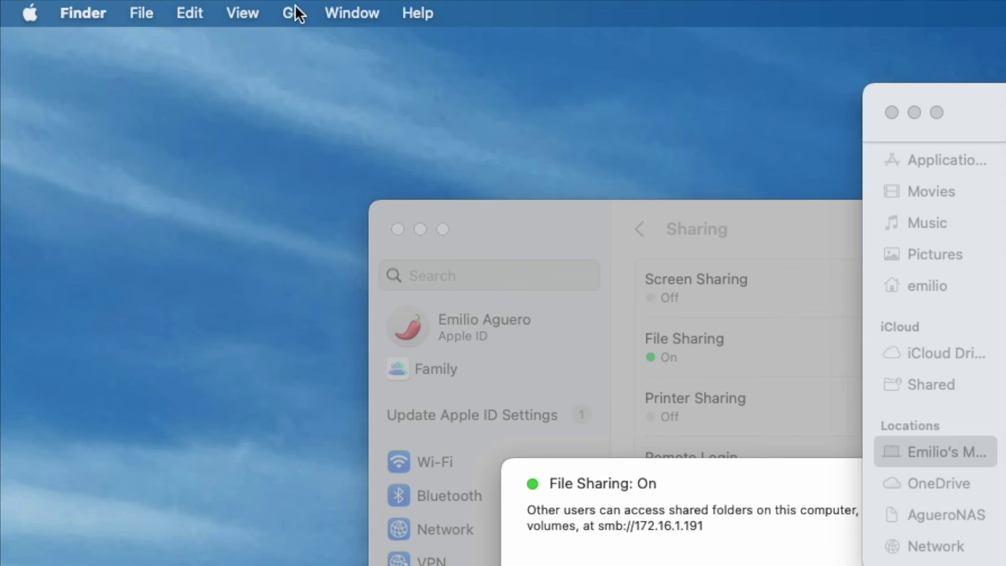
click(0, 6)
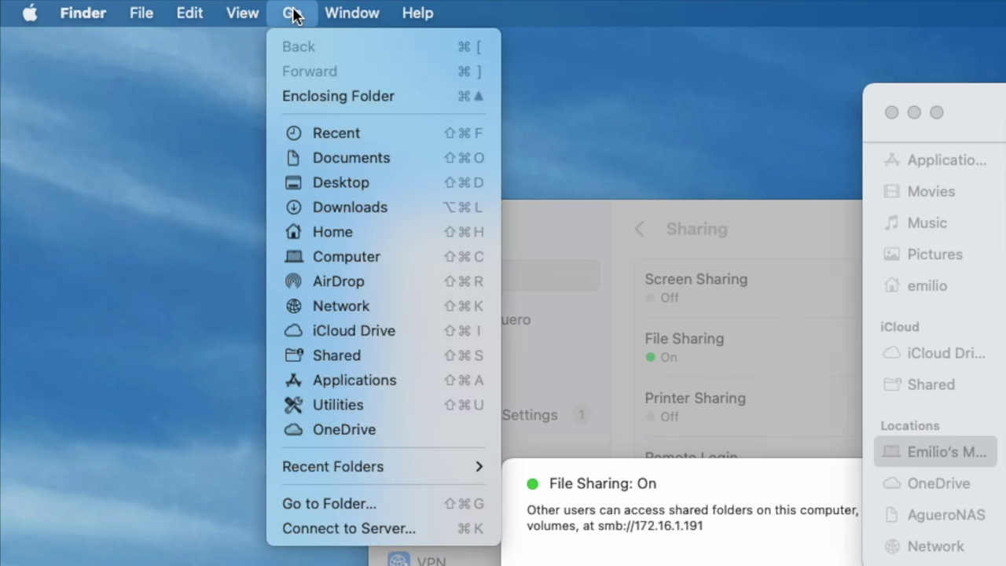
click(370, 531)
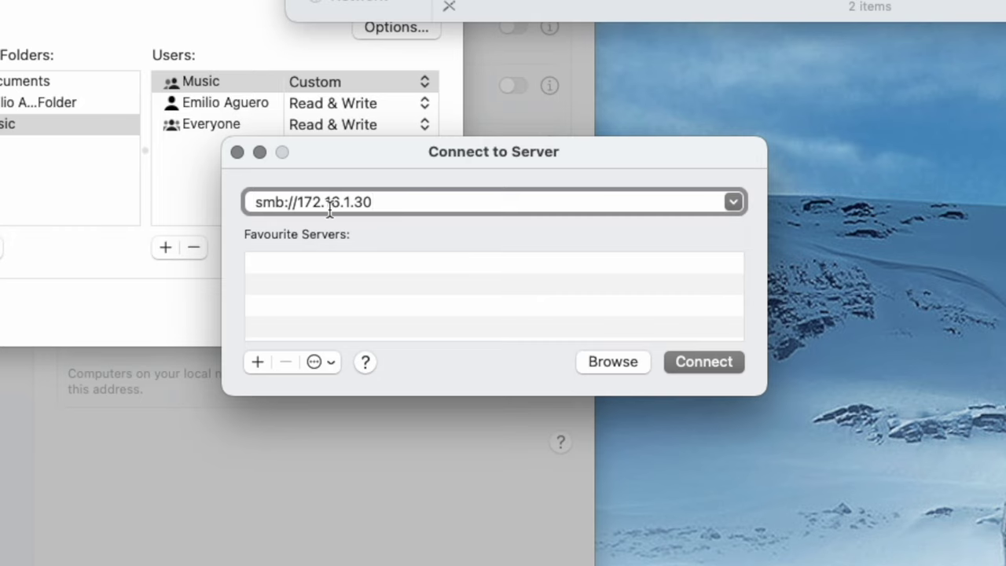
key(Tab)
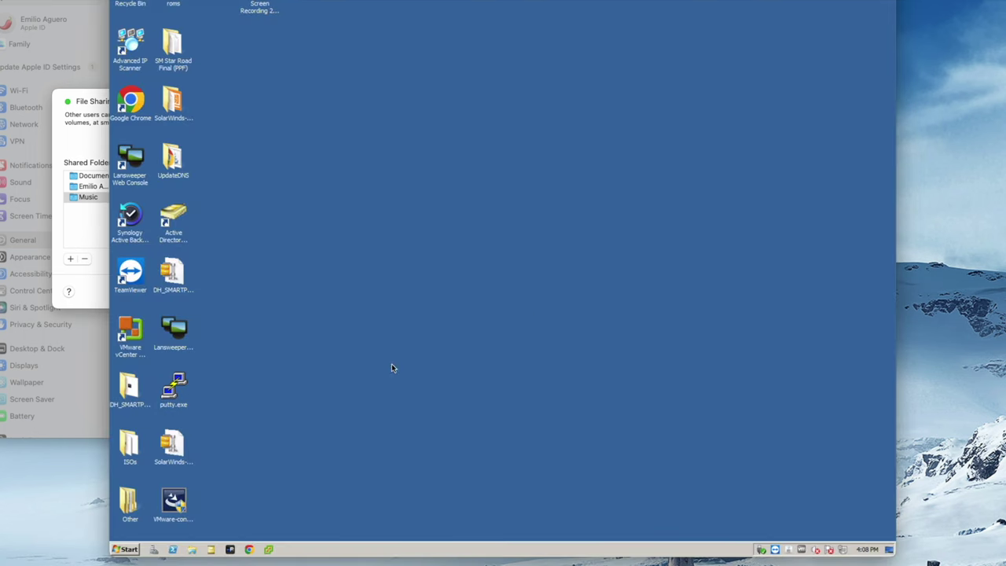
Run ipconfig in Command Prompt to confirm the IPv4 address 172.16.1.30, then close it.
click(127, 550)
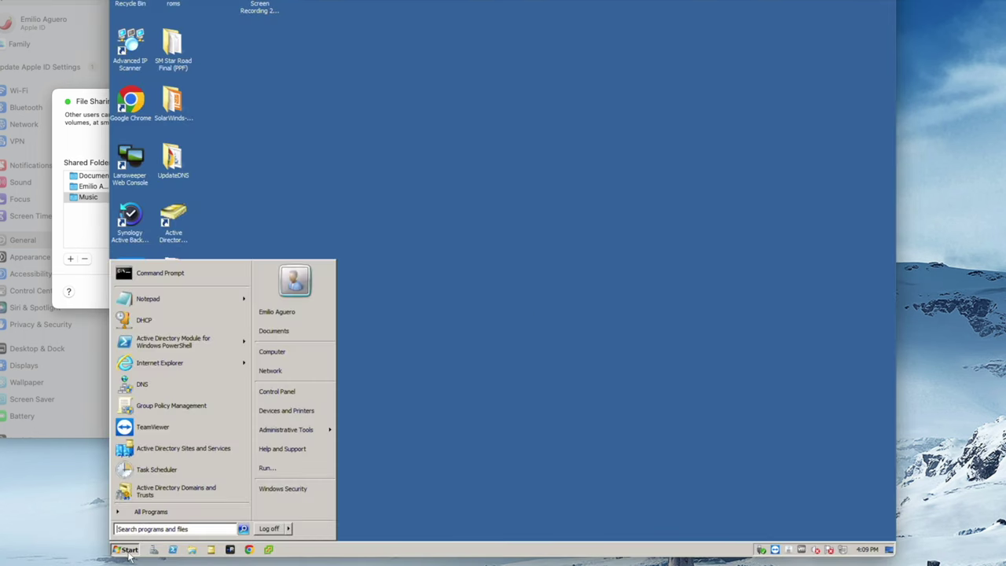
click(158, 273)
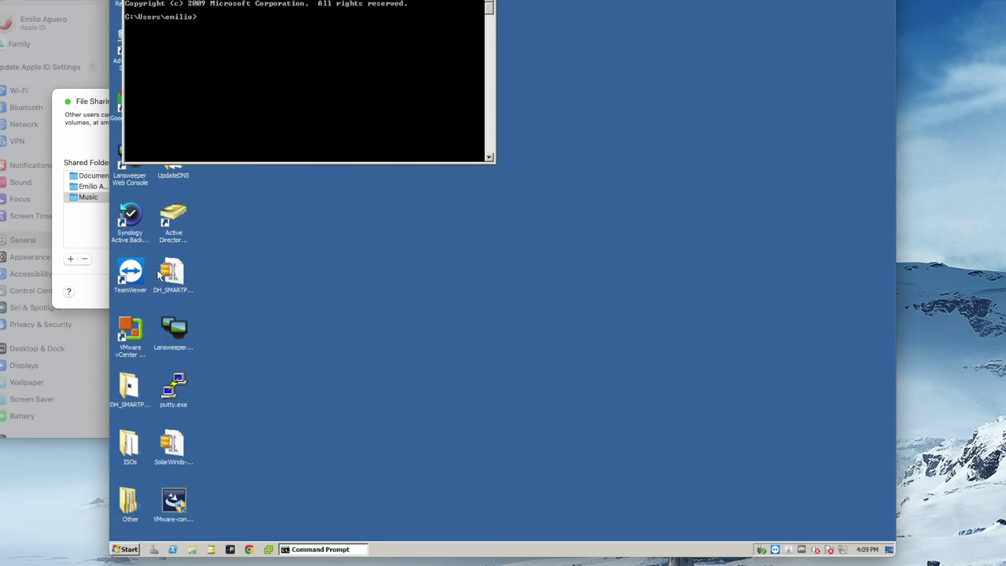
text(ipconfig)
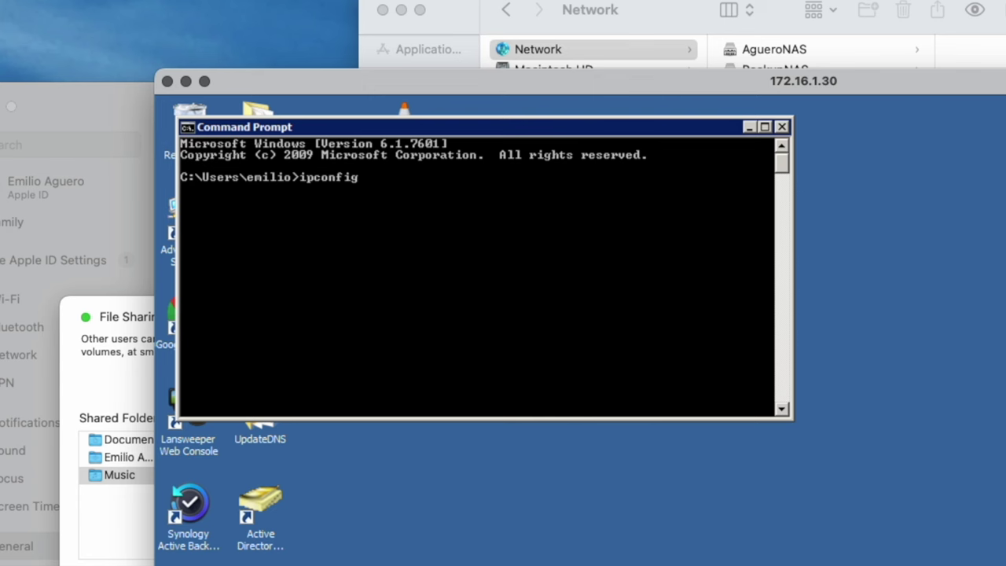
key(Return)
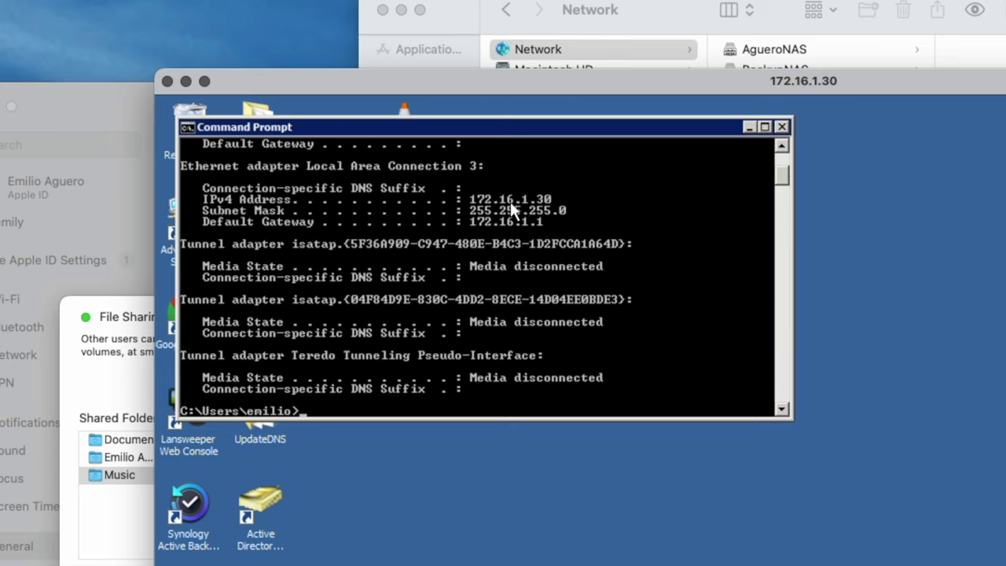
click(782, 127)
click(110, 316)
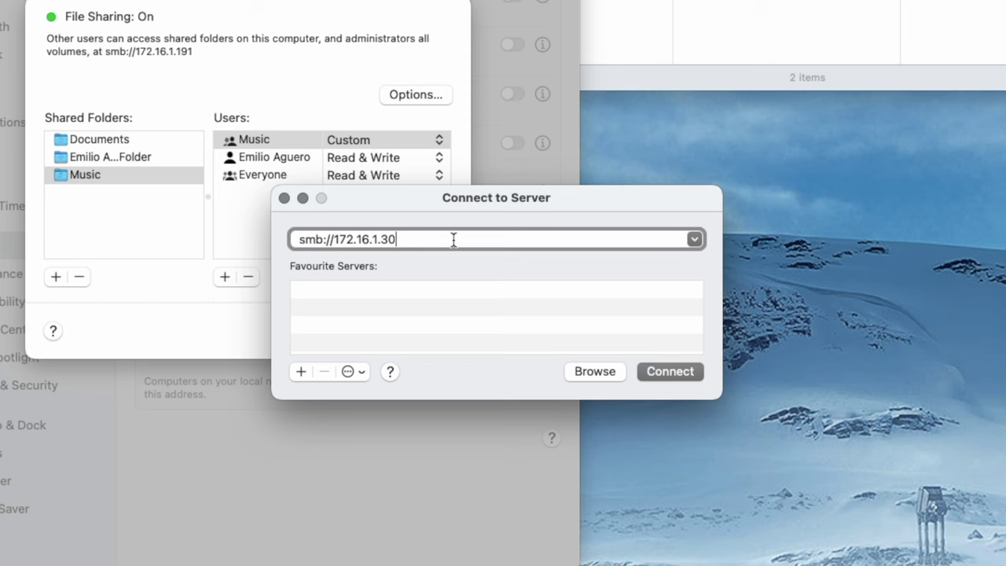
Connect to 172.16.1.30, mount the Users share and browse to the user's Downloads folder.
click(672, 367)
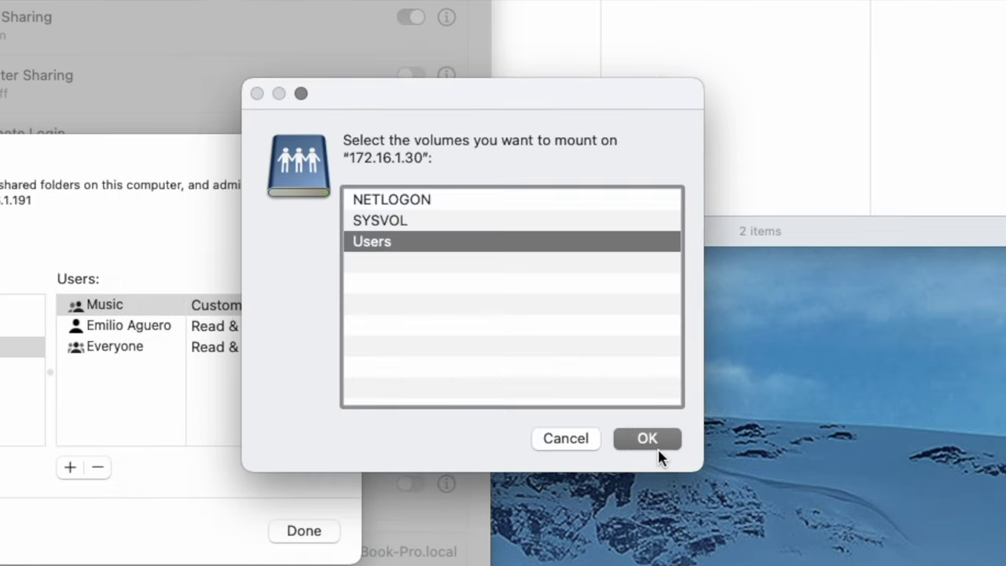
click(649, 442)
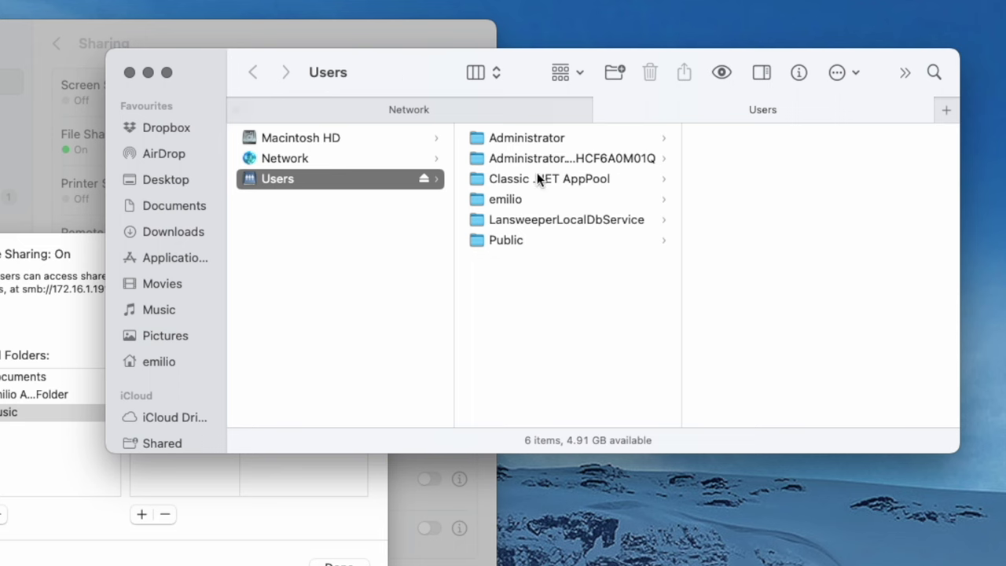
click(512, 201)
click(746, 218)
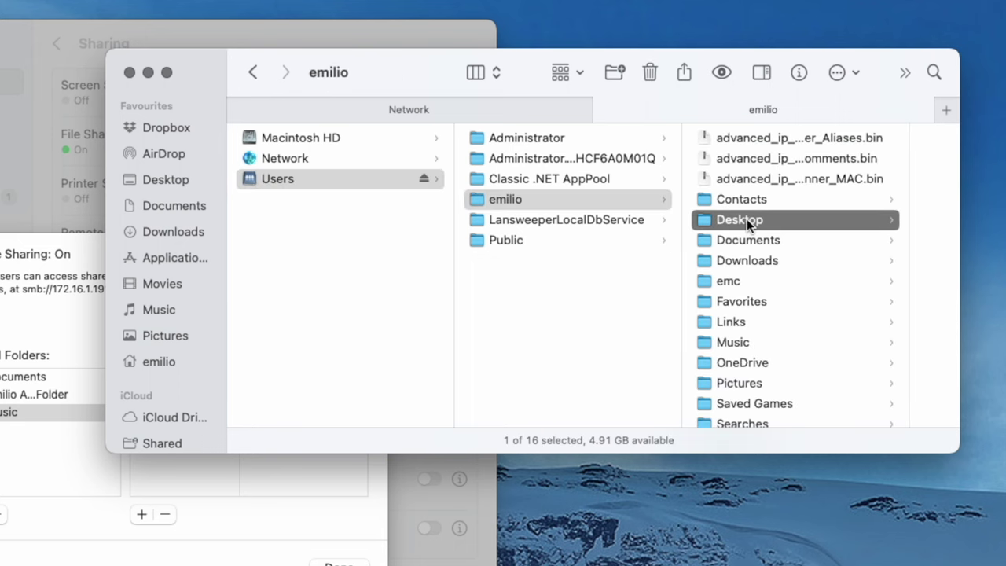
click(631, 239)
click(583, 261)
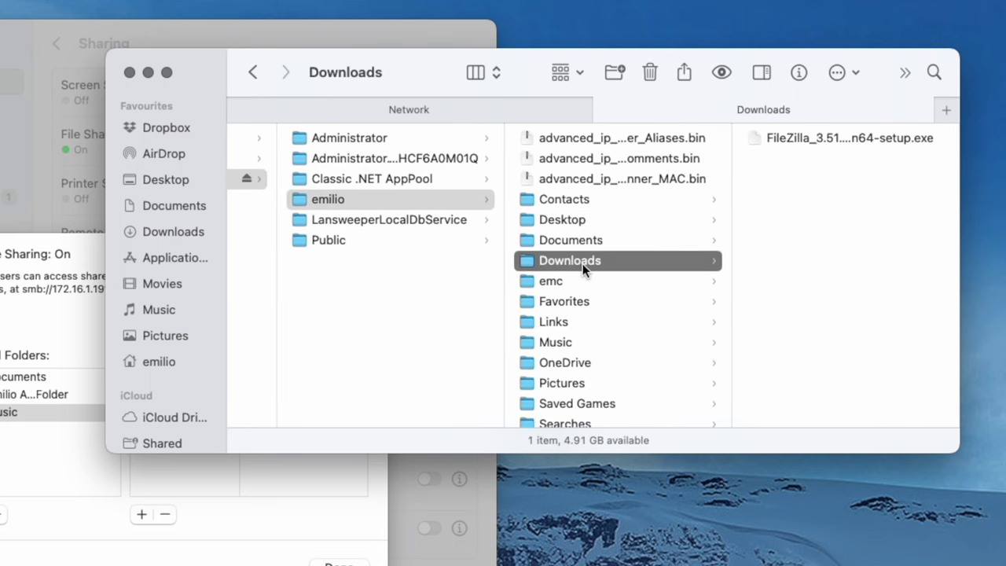
Copy FileZilla_3.51.0_win64-setup.exe from Downloads and paste it onto the Mac desktop.
right_click(813, 137)
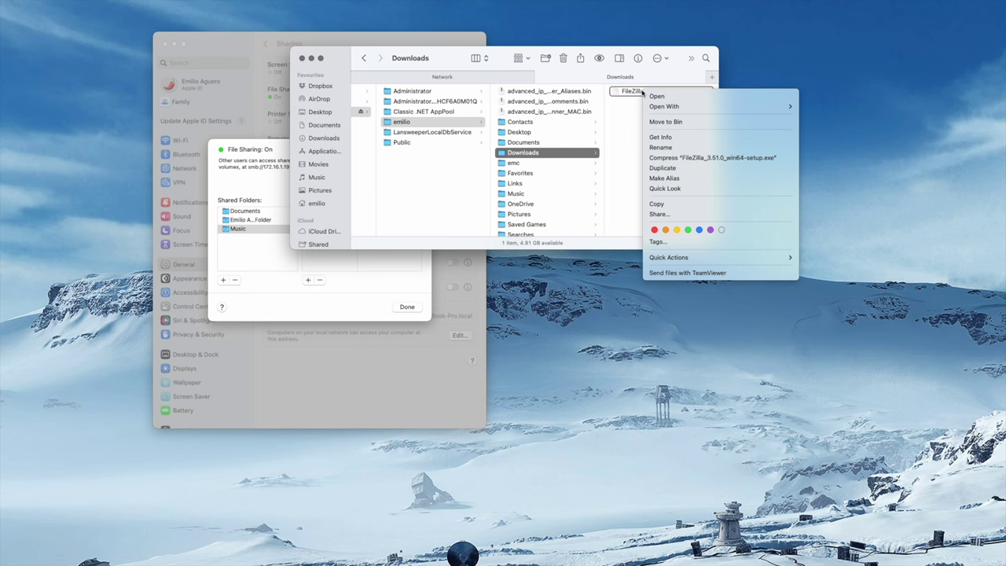
click(665, 203)
click(589, 270)
right_click(572, 279)
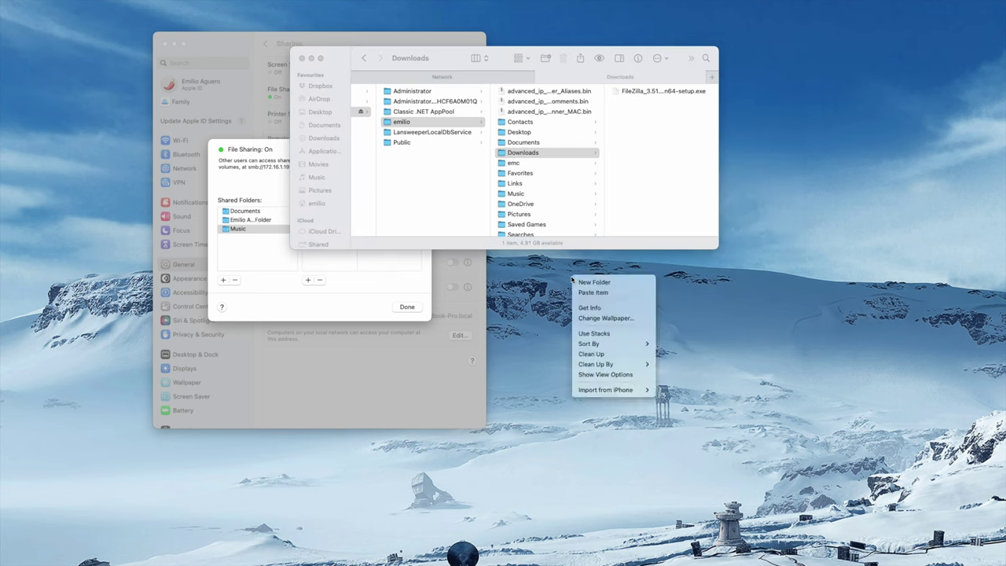
click(592, 292)
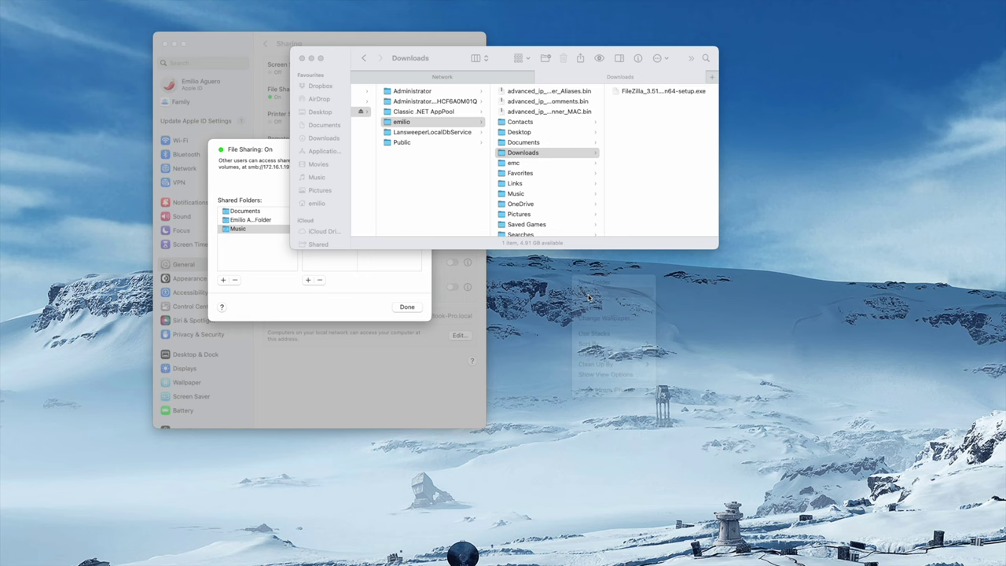